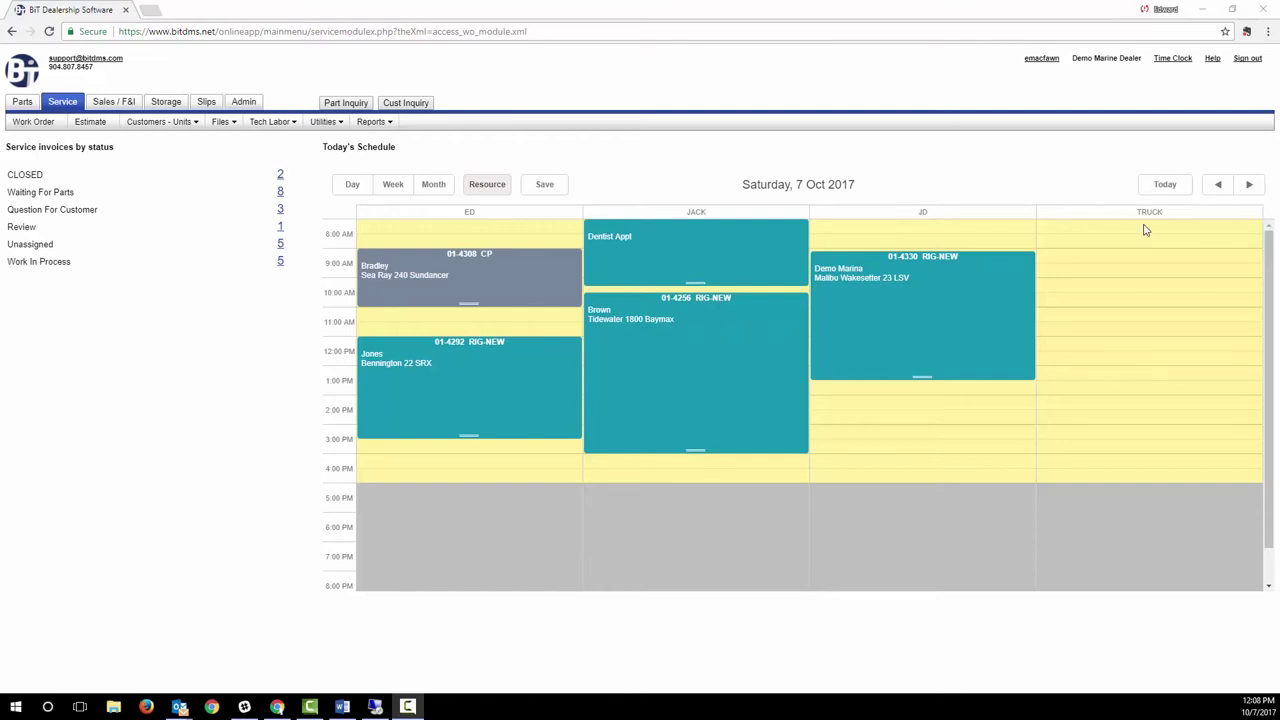
Start a new work order and search the customer list by the owner's last name
click(1176, 58)
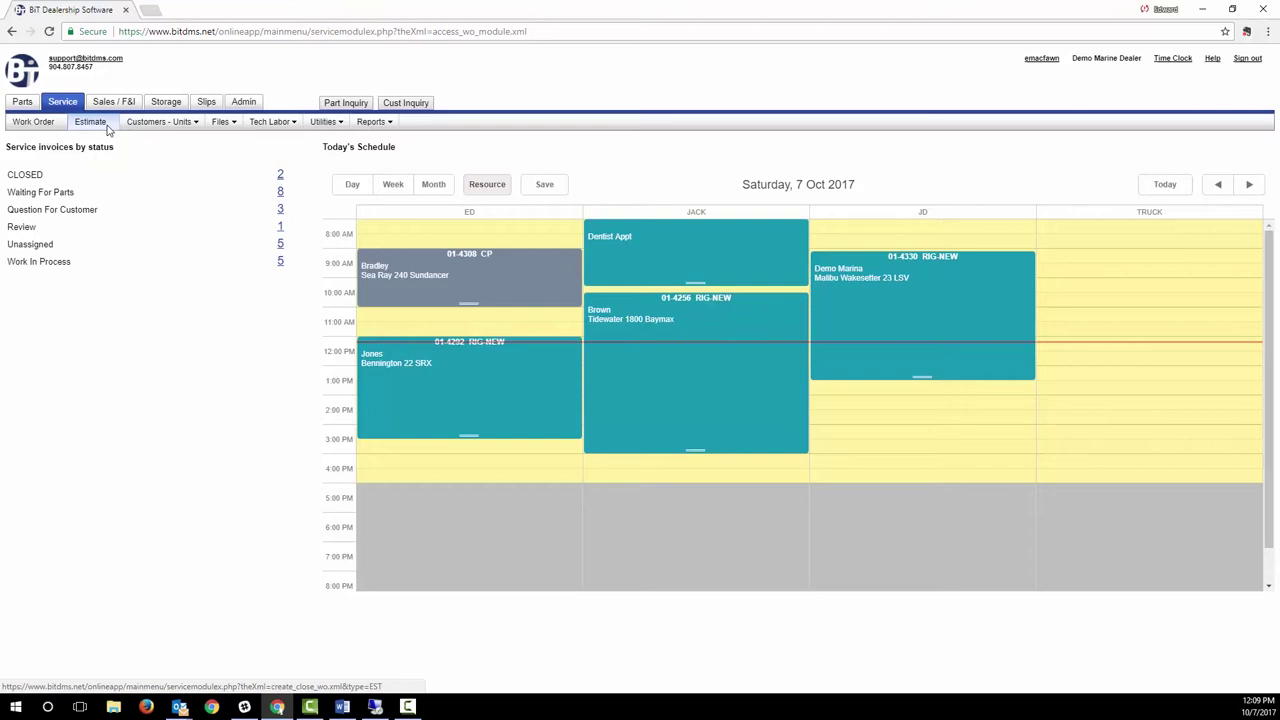
click(56, 130)
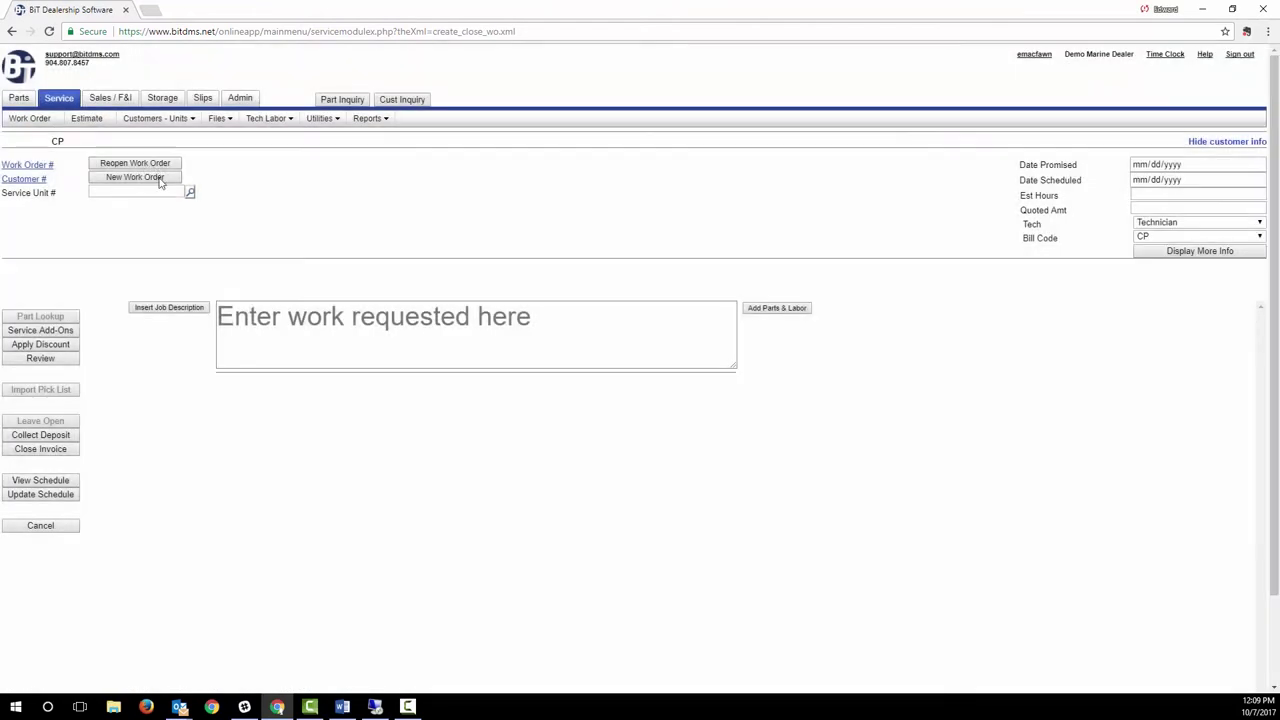
click(158, 177)
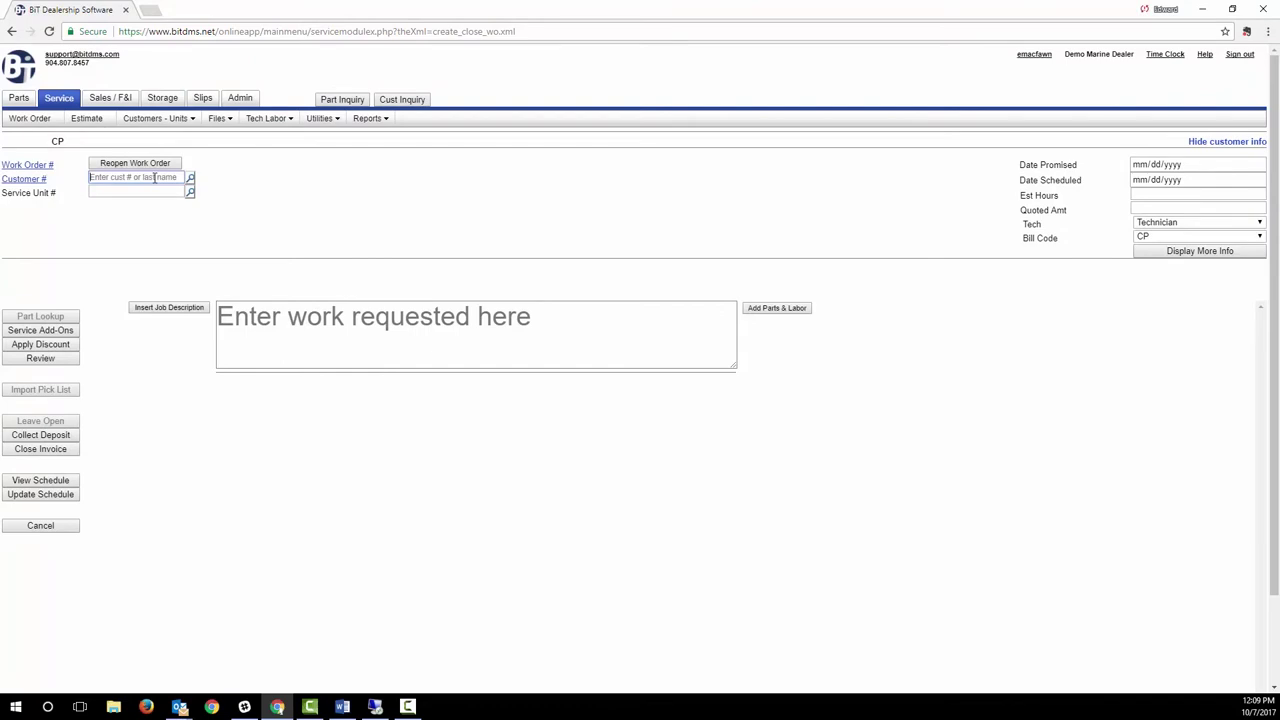
text(flem)
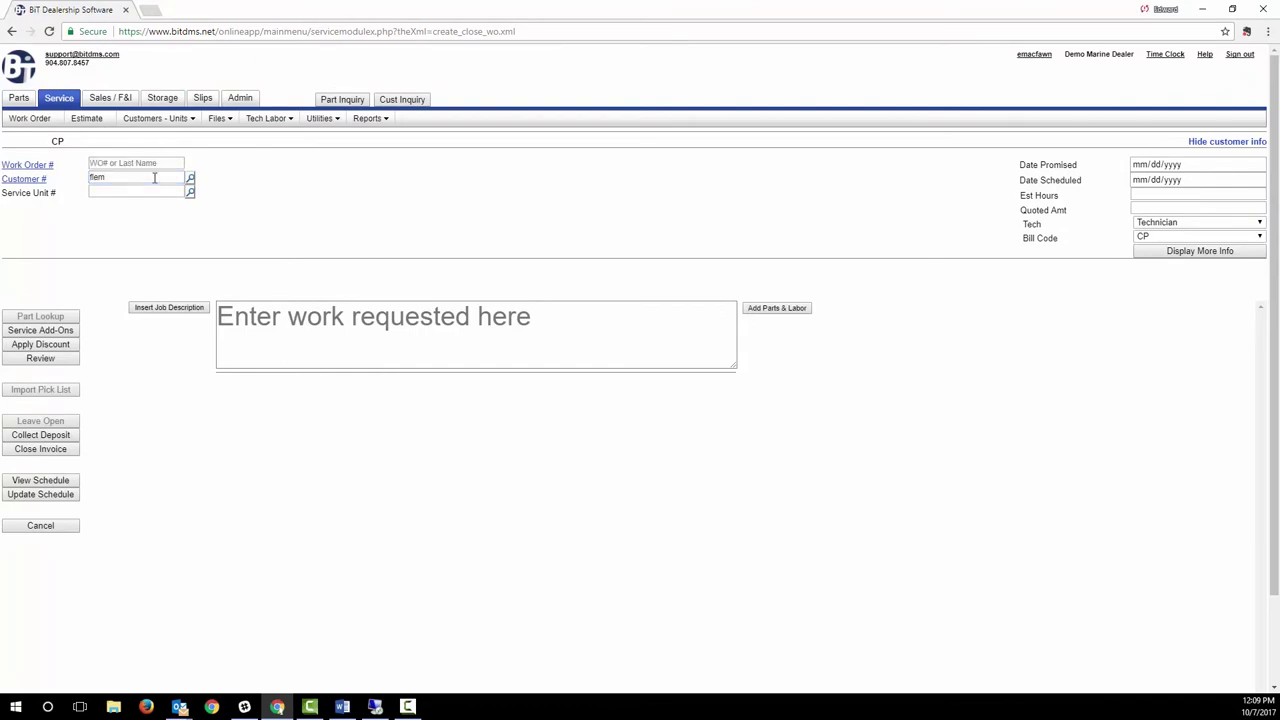
key(Return)
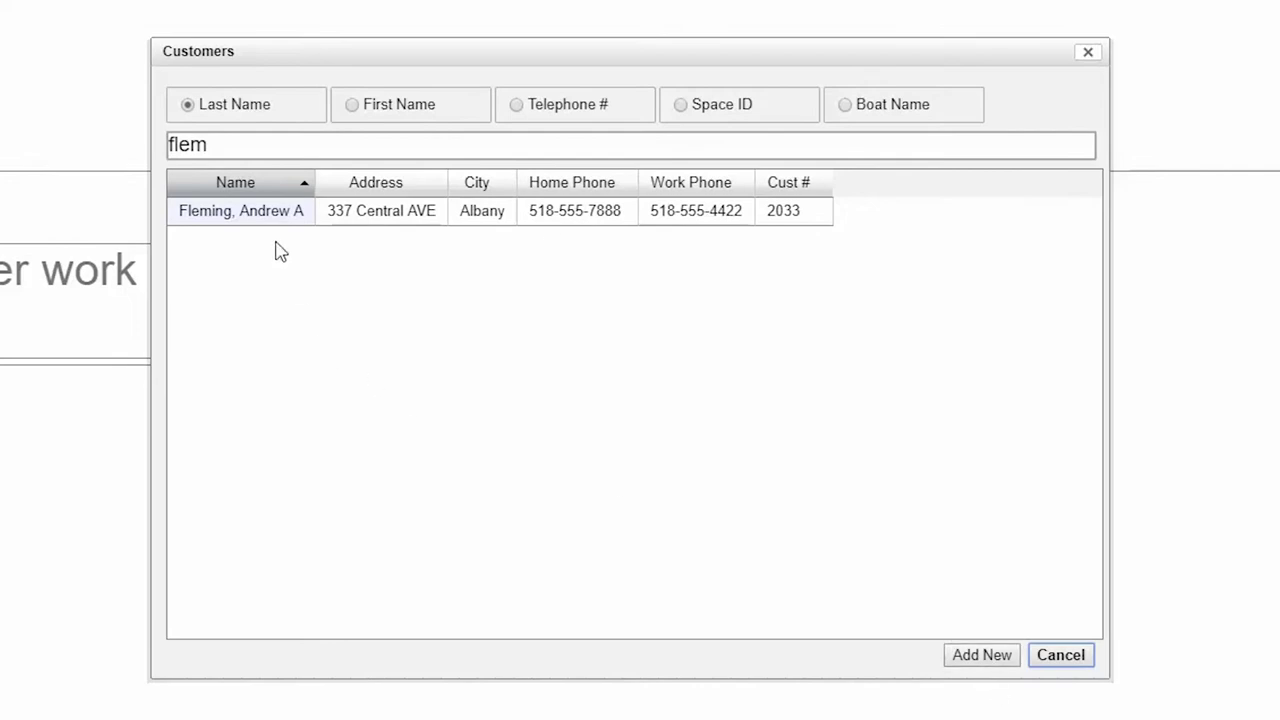
Select the matching customer and add unit 1032, the 2013 Boston Whaler 230 Dauntless, to the order
double_click(263, 209)
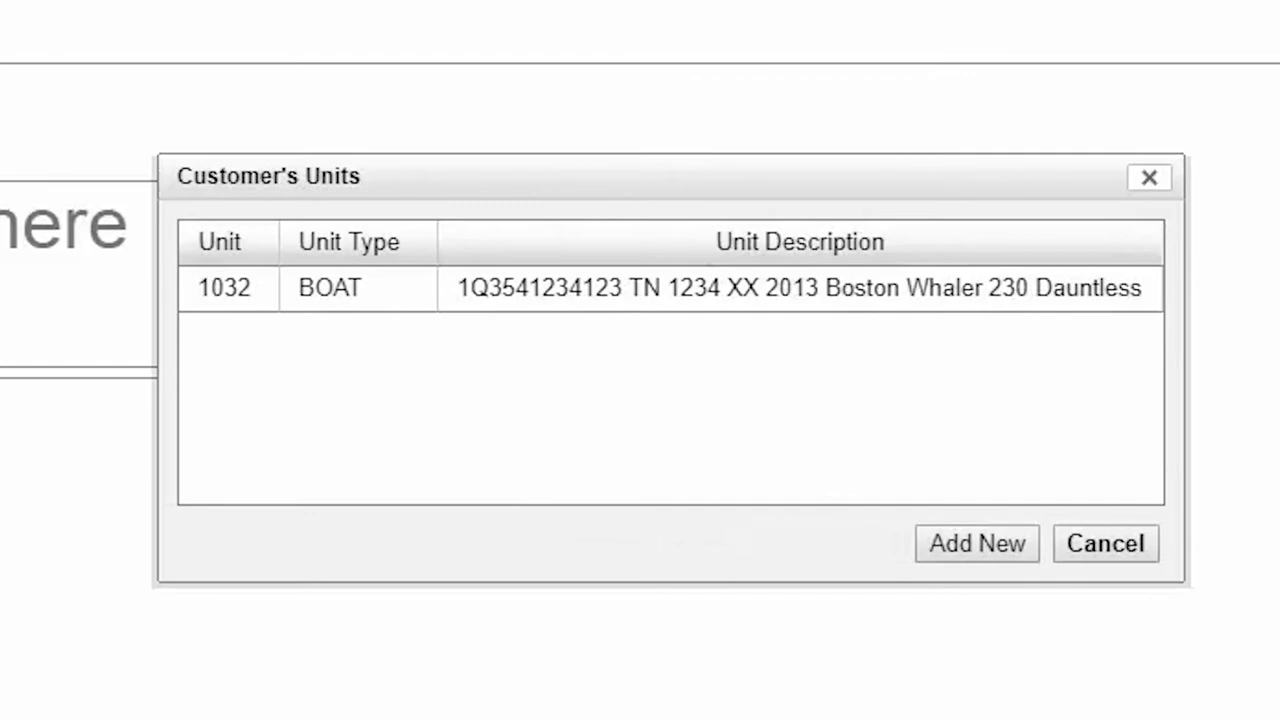
click(615, 288)
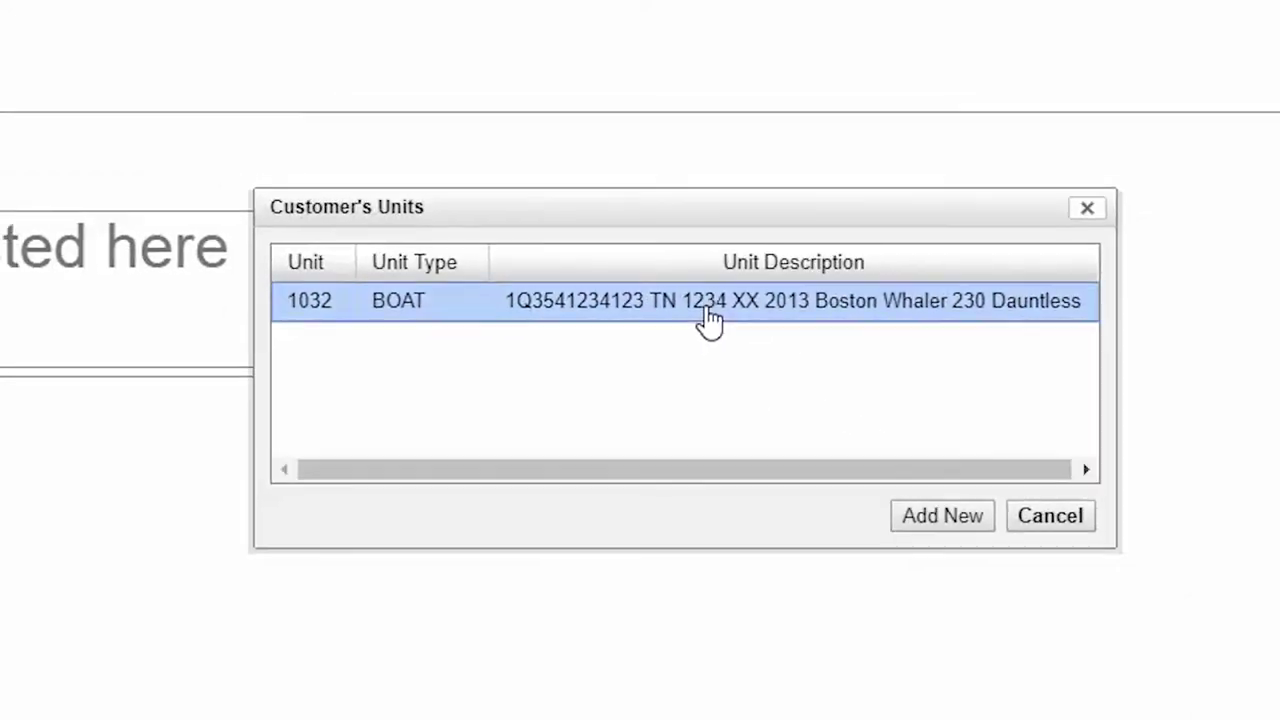
click(709, 320)
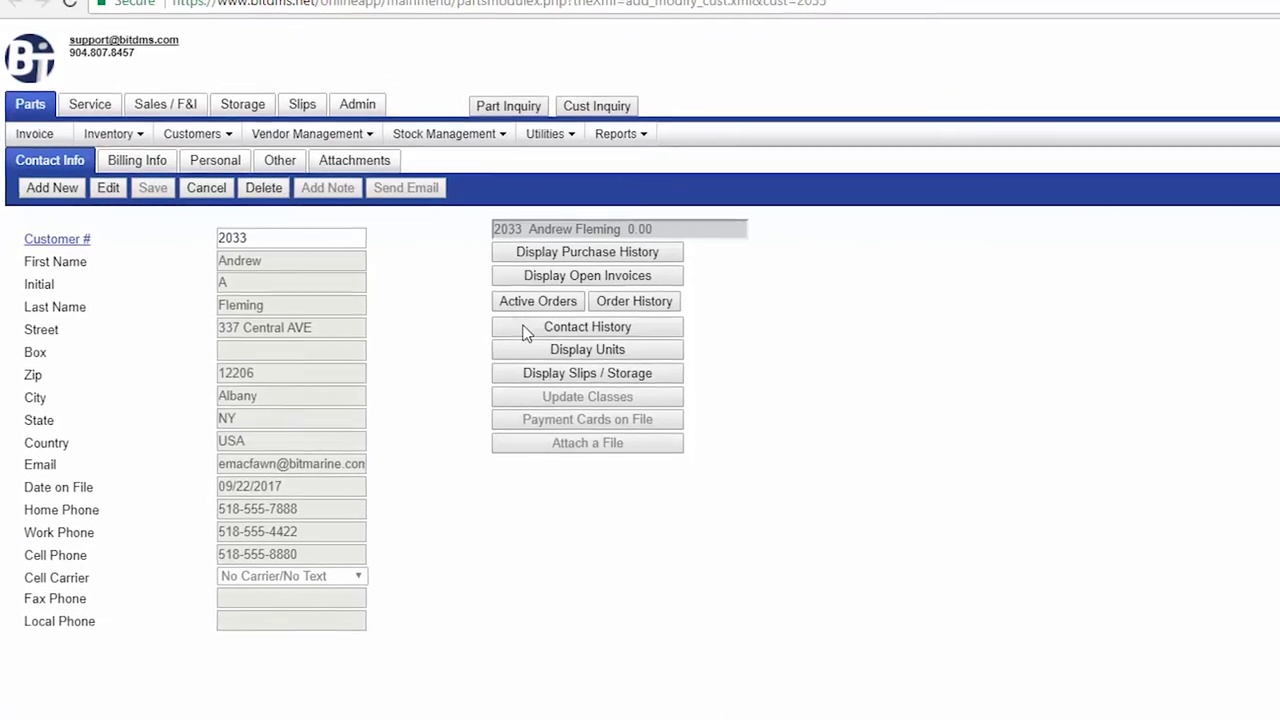
click(525, 330)
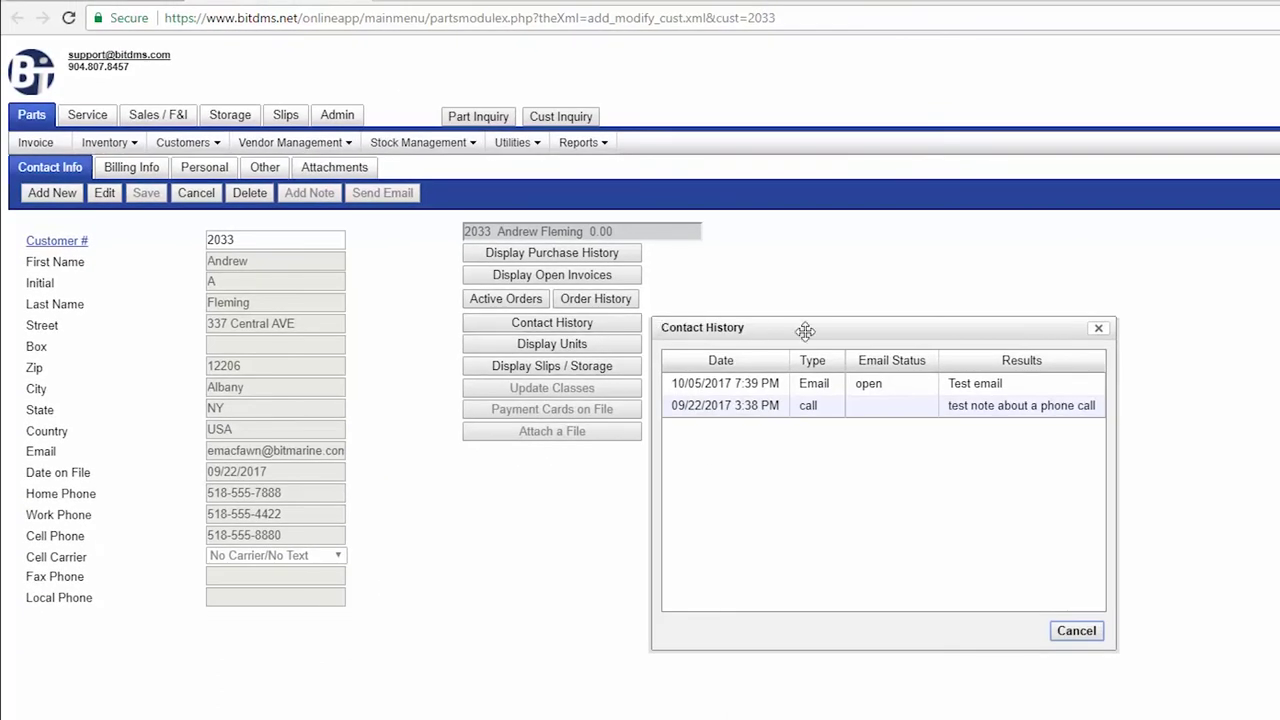
click(1006, 386)
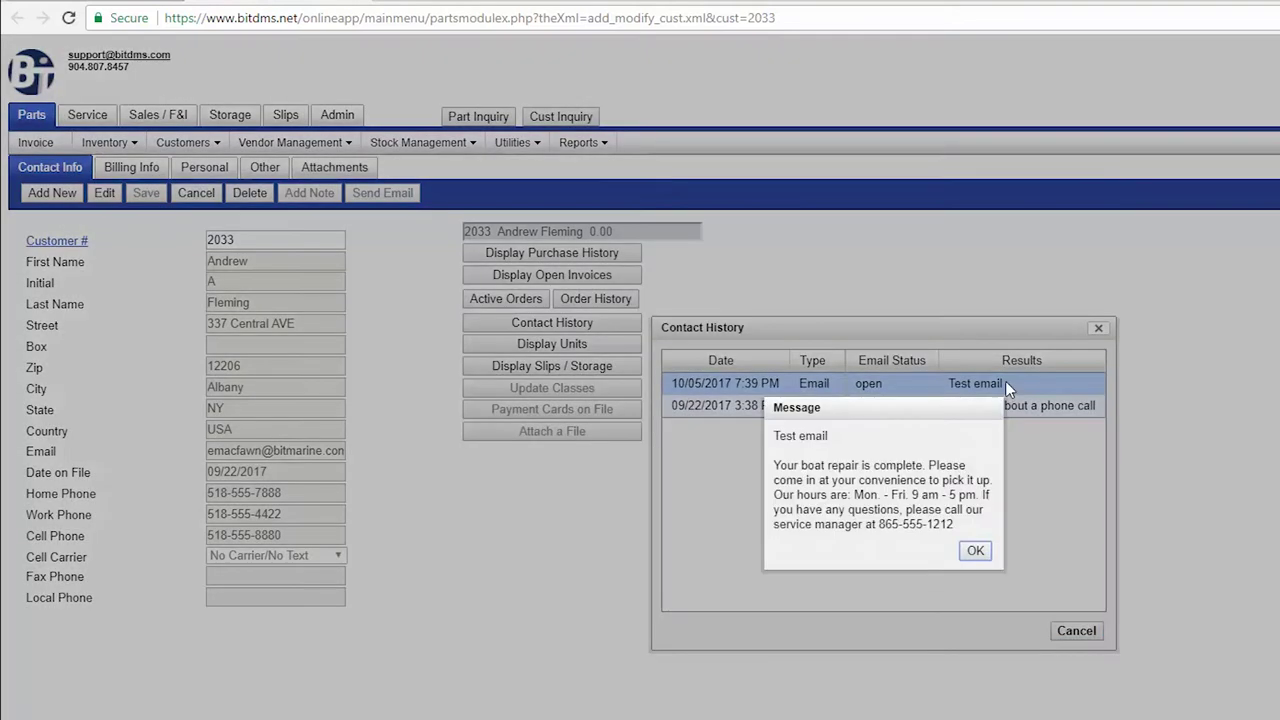
click(976, 551)
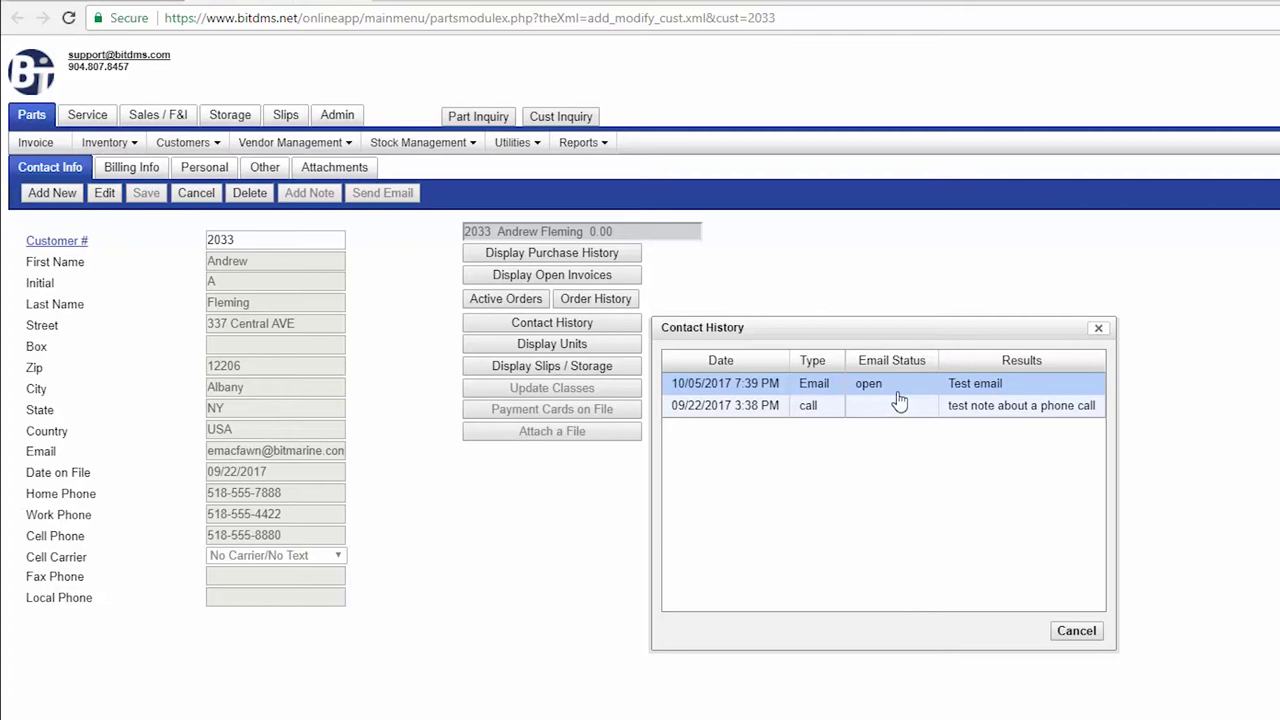
click(1076, 631)
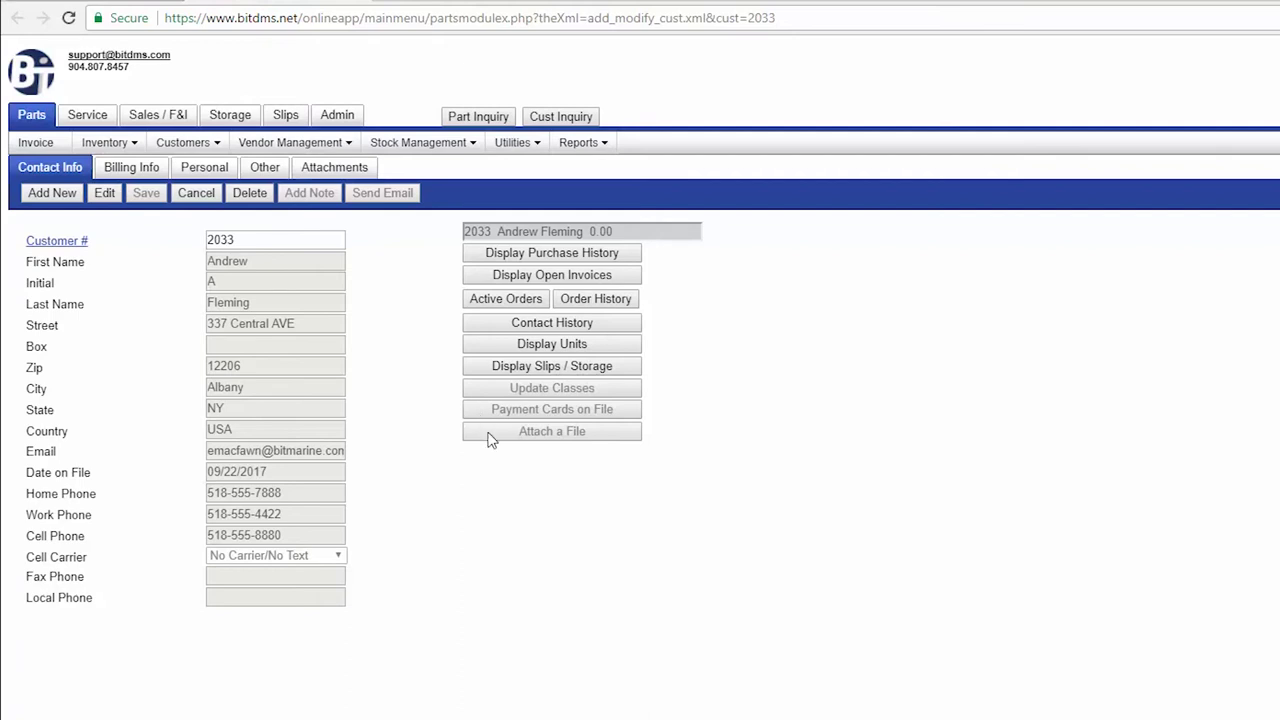
click(155, 171)
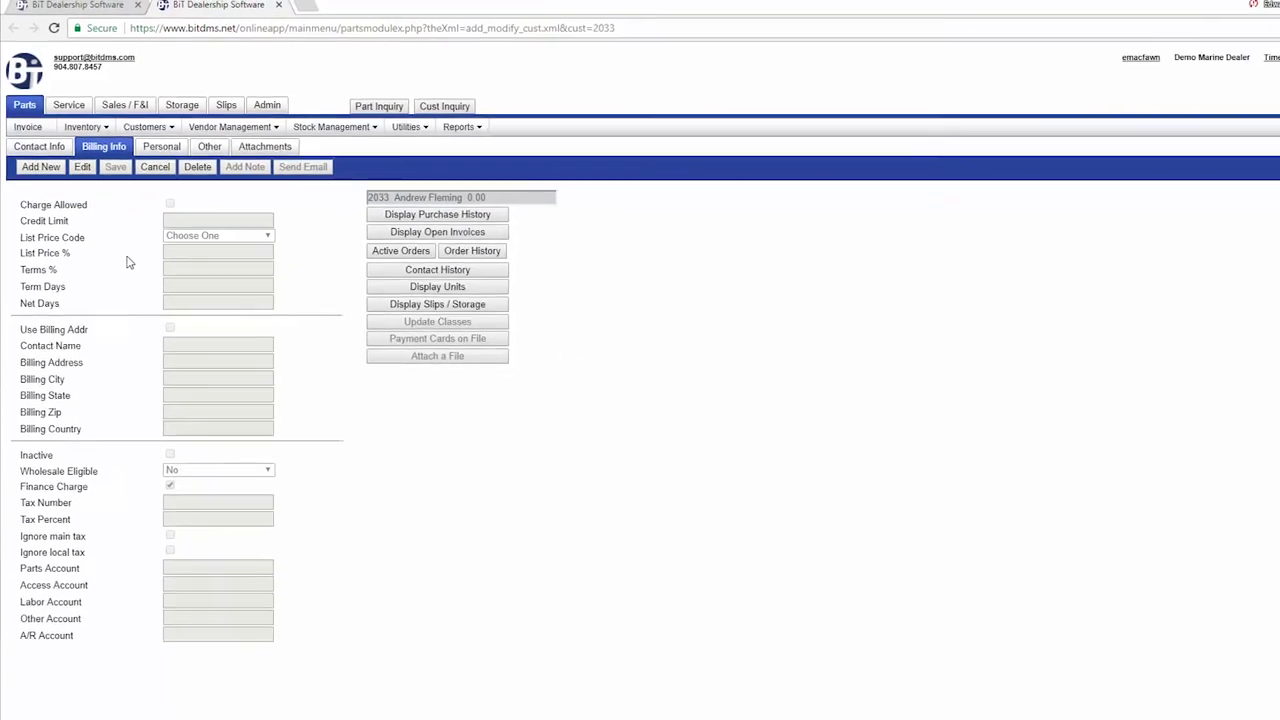
click(255, 10)
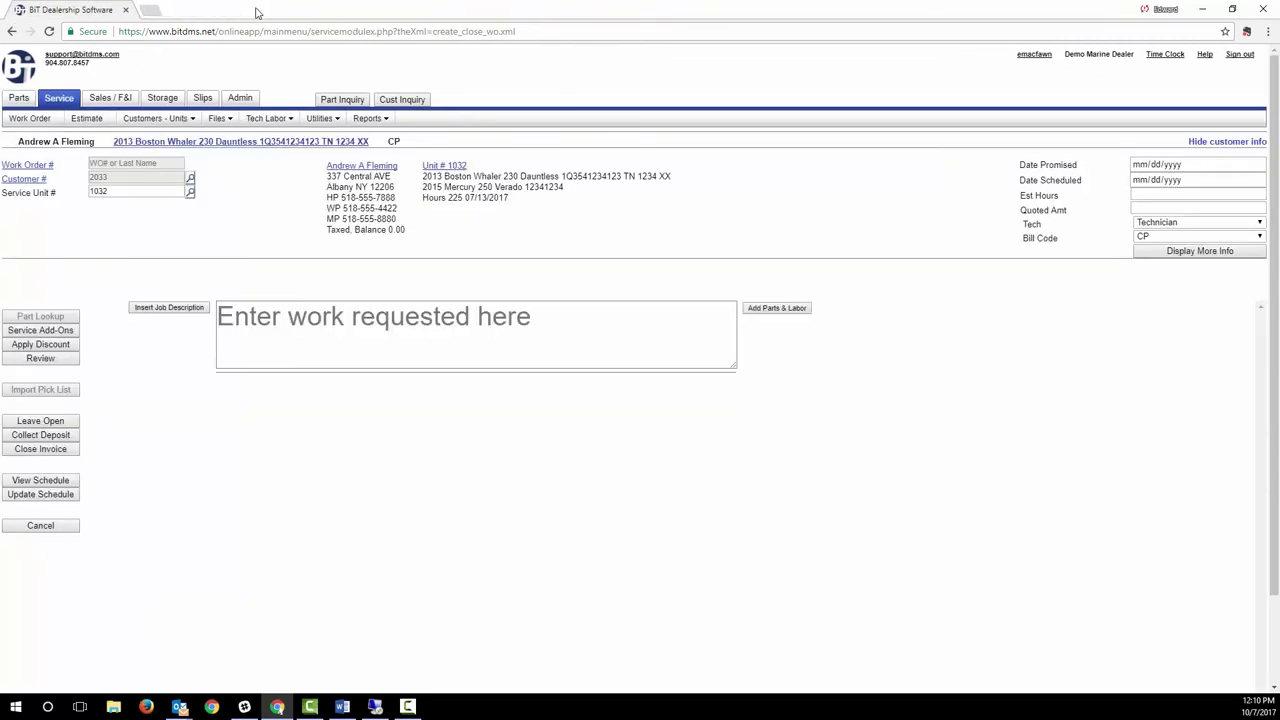
click(432, 166)
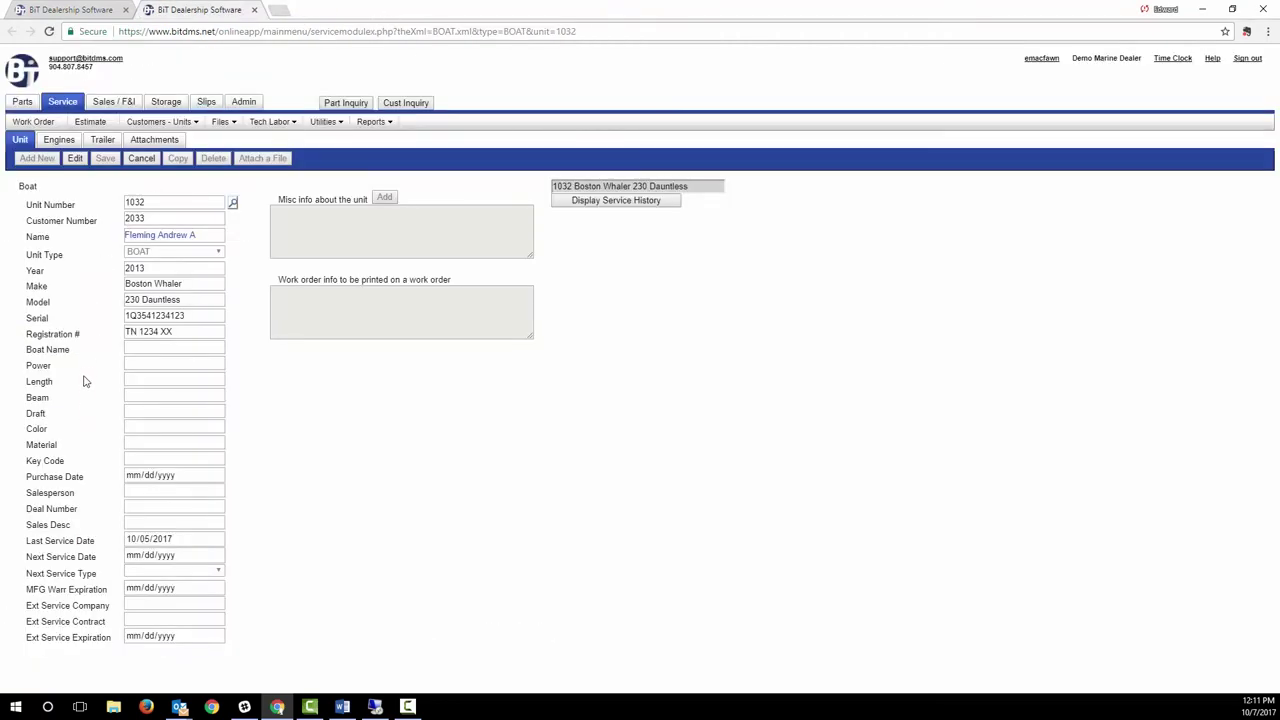
click(61, 140)
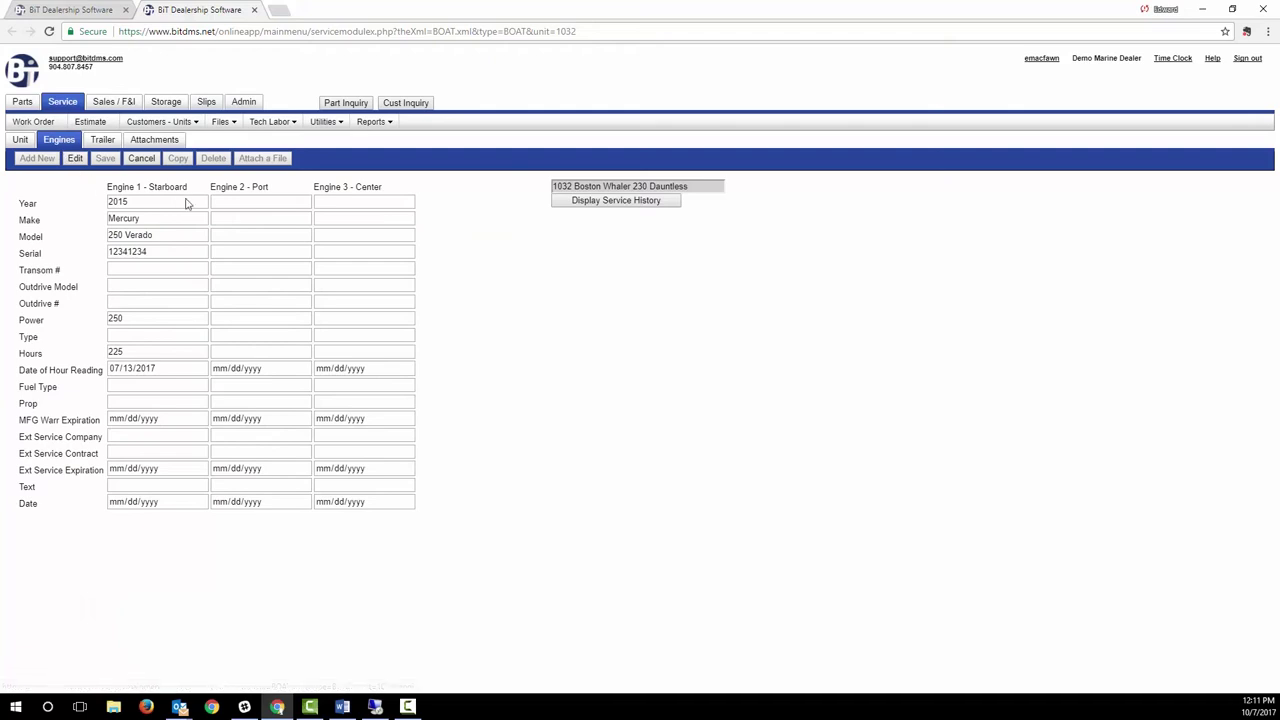
click(103, 140)
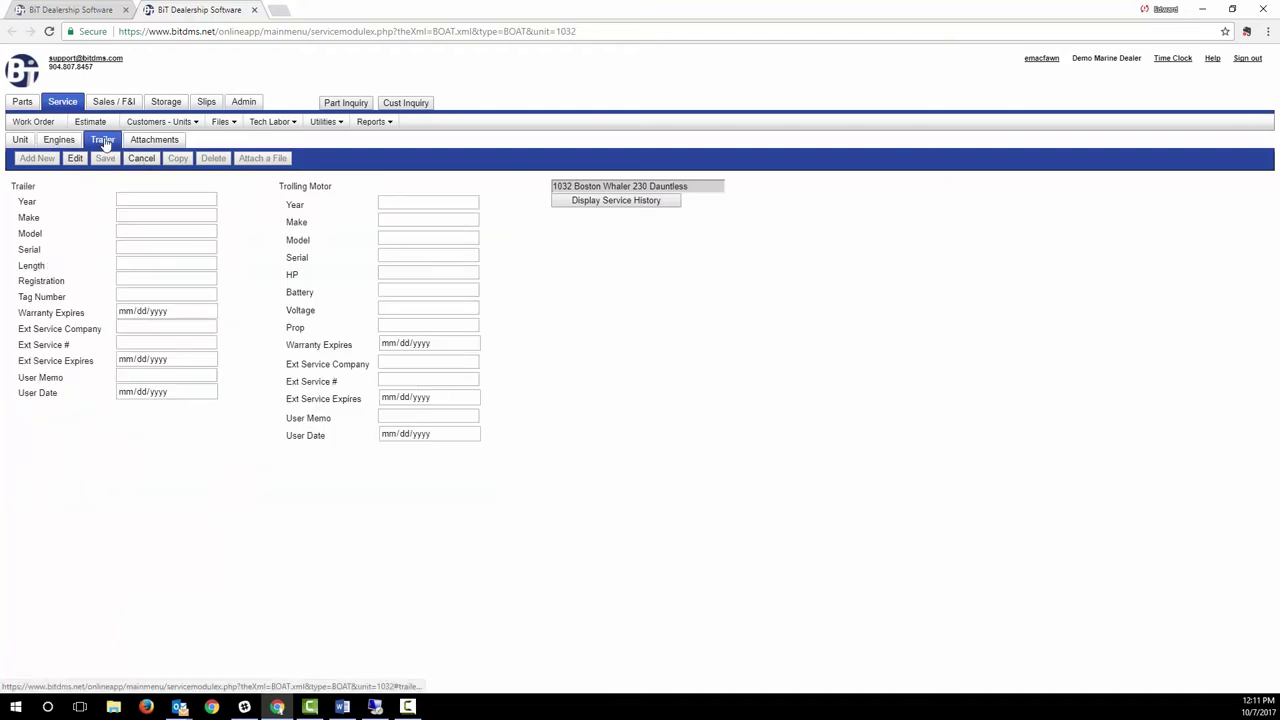
click(151, 143)
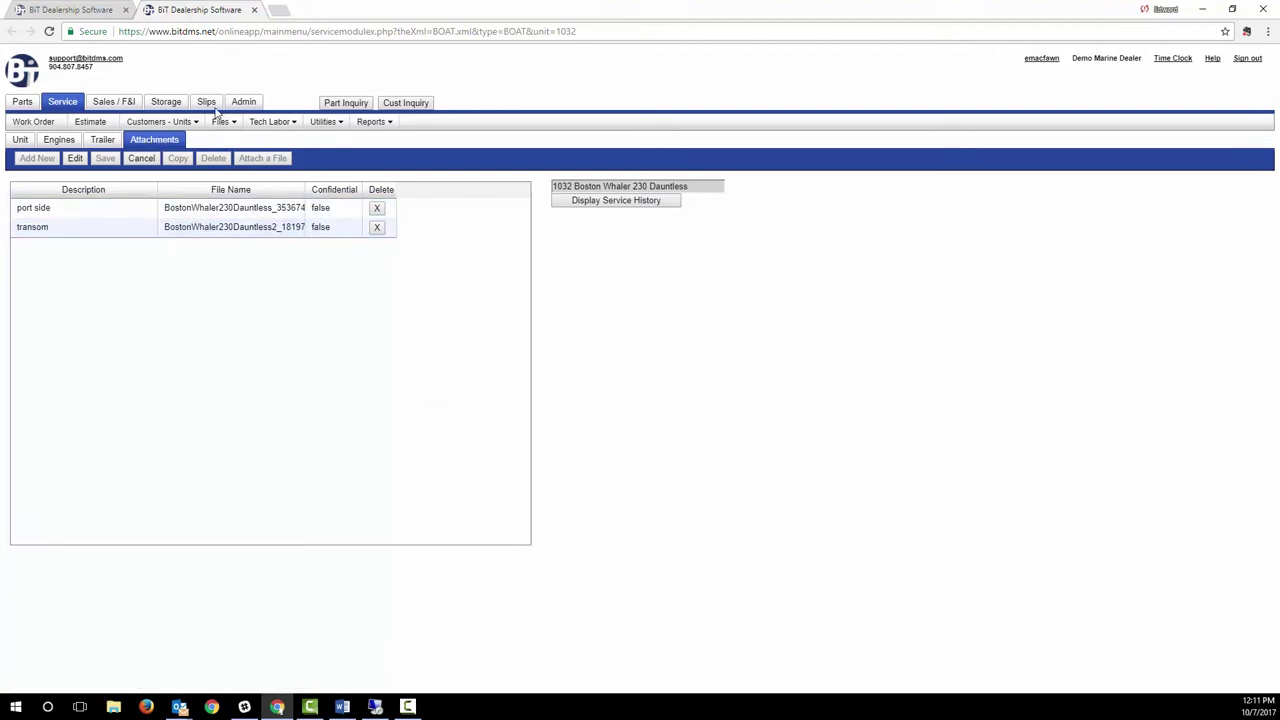
click(254, 11)
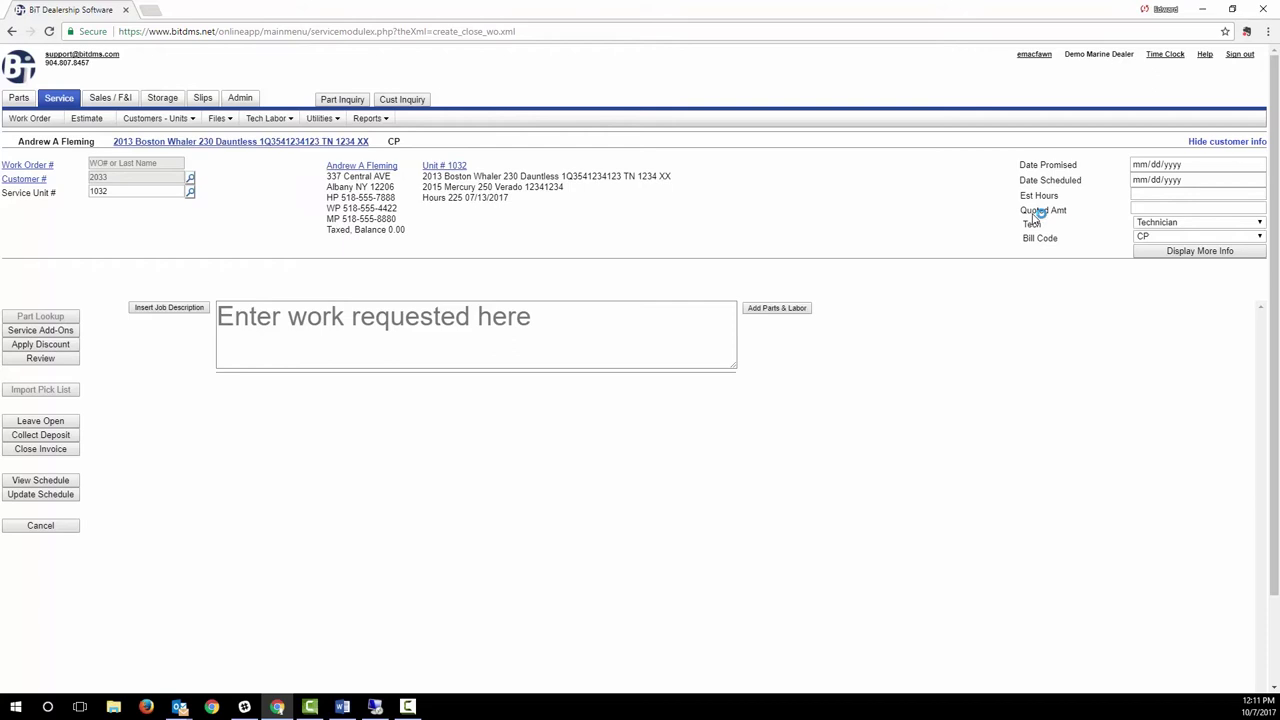
click(1190, 254)
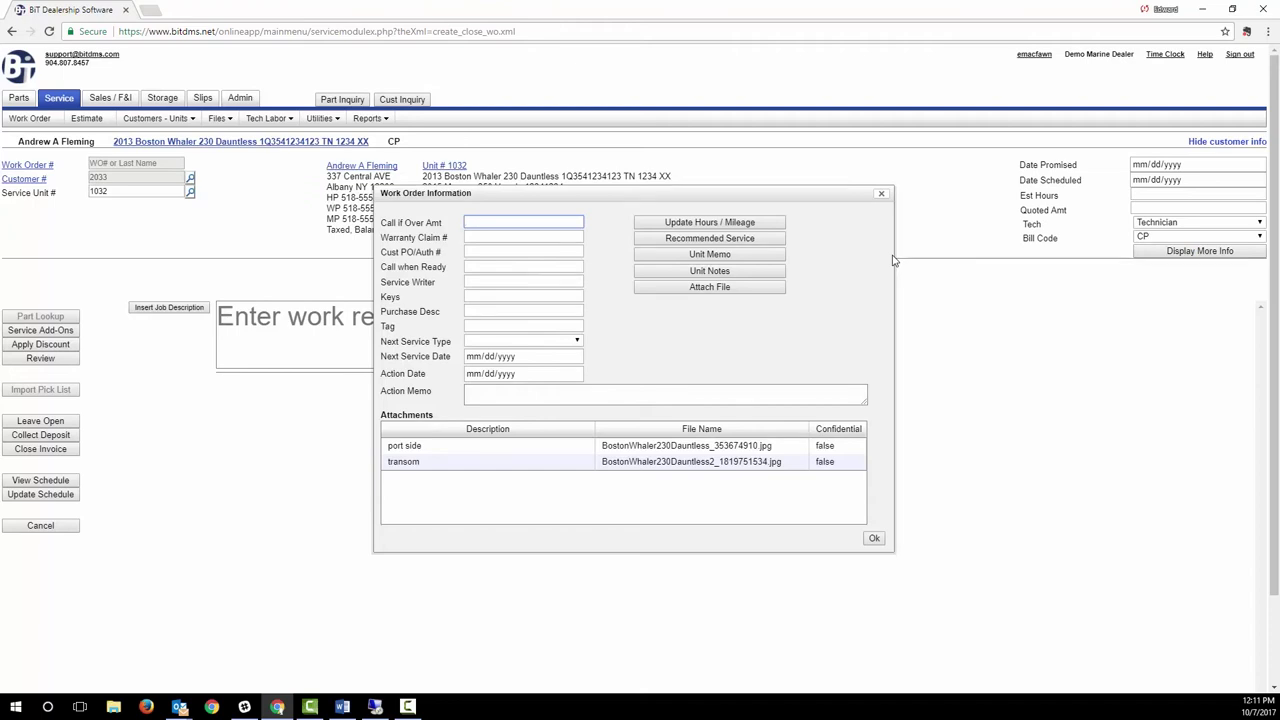
click(706, 289)
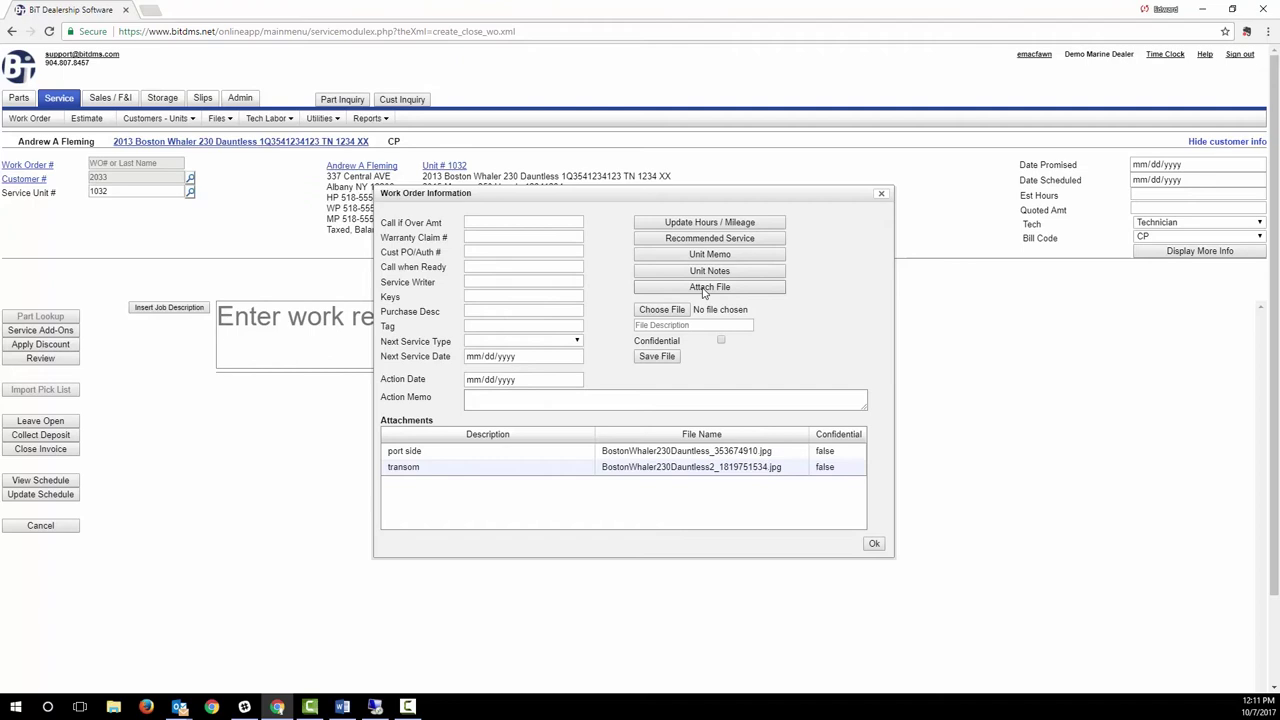
click(874, 544)
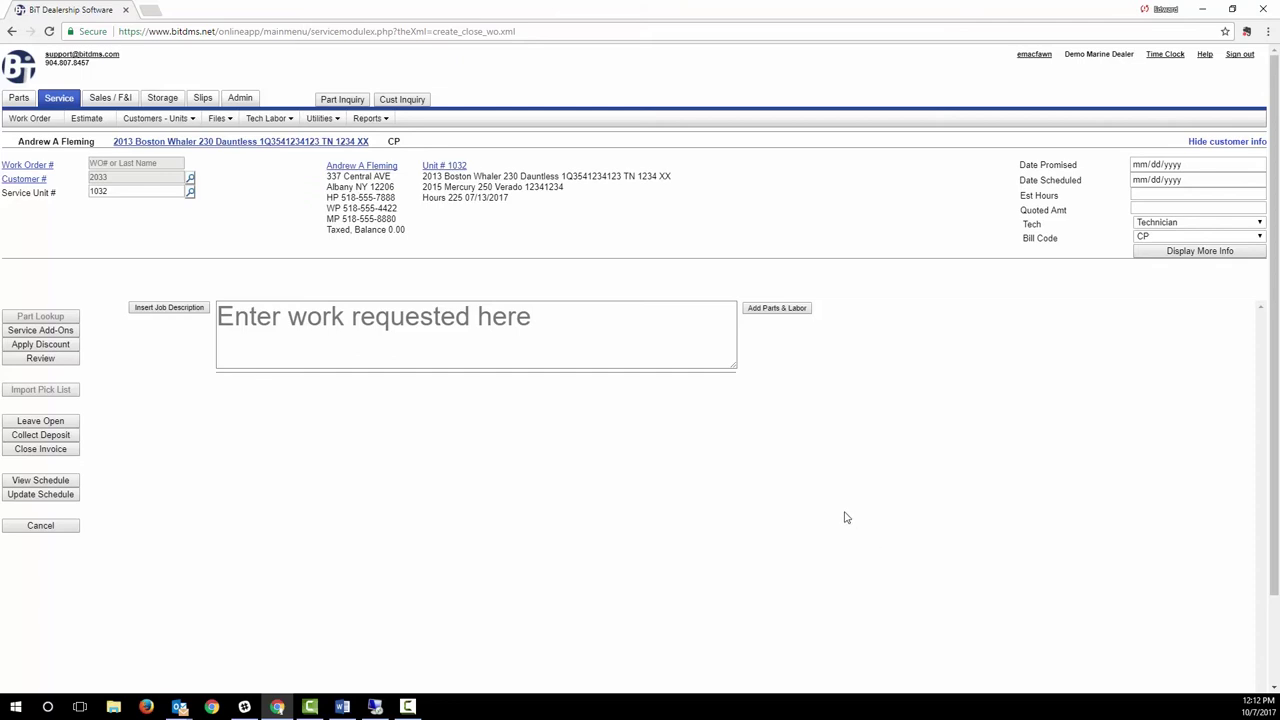
Insert the stored 100HR service job description into the work request box
click(287, 343)
click(184, 311)
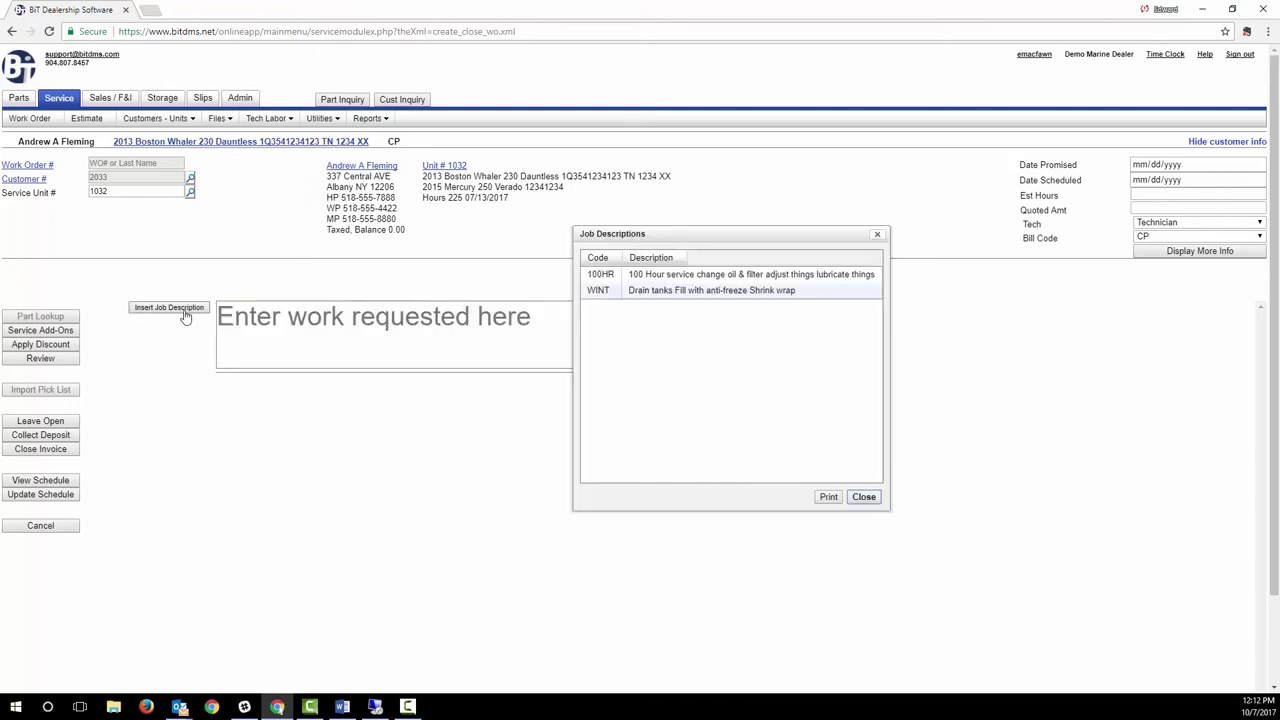
click(695, 280)
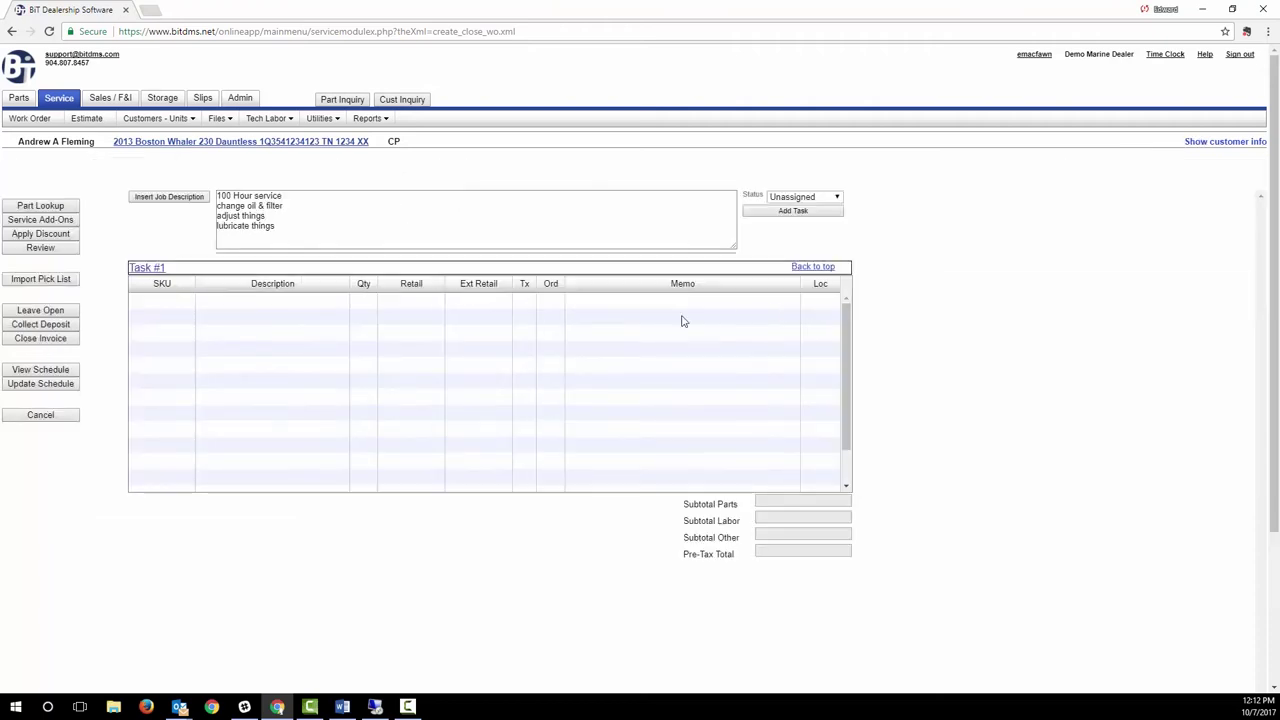
Look up 'imp' and add part 47-16154 1 IMPELLER, quantity 1 at 29.30, to Task #1
click(168, 306)
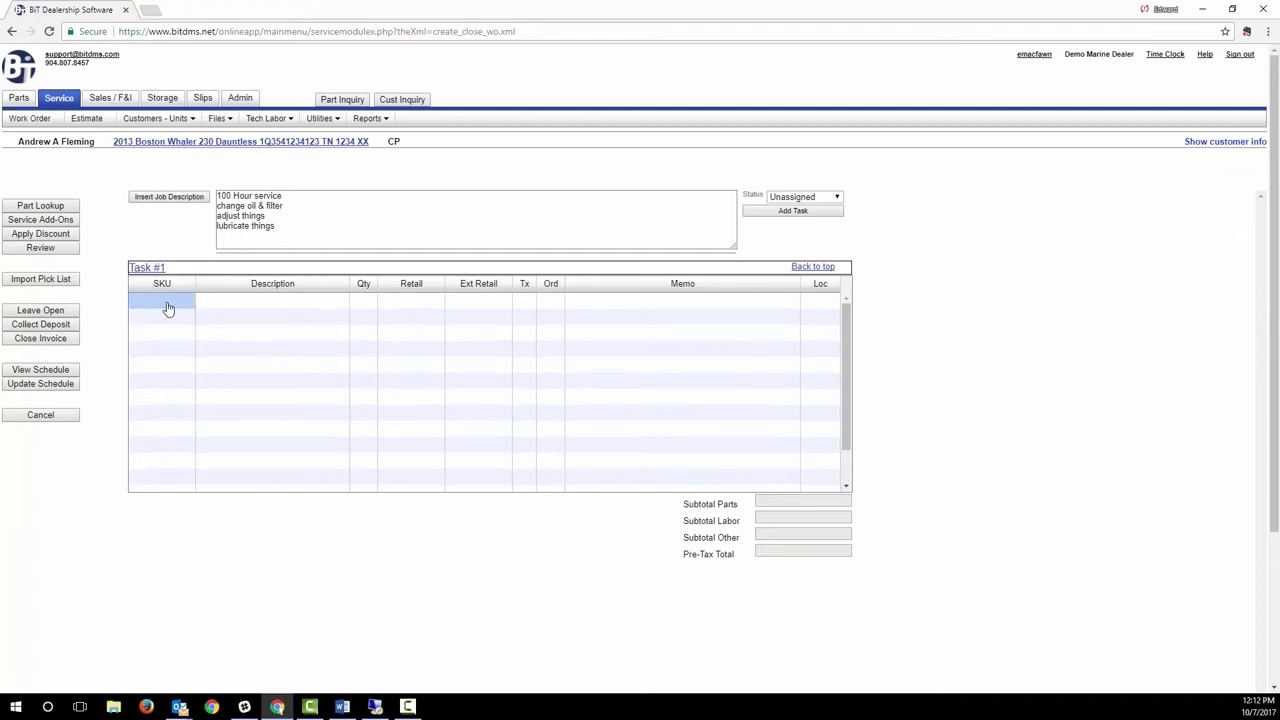
click(167, 300)
text(imp)
key(Return)
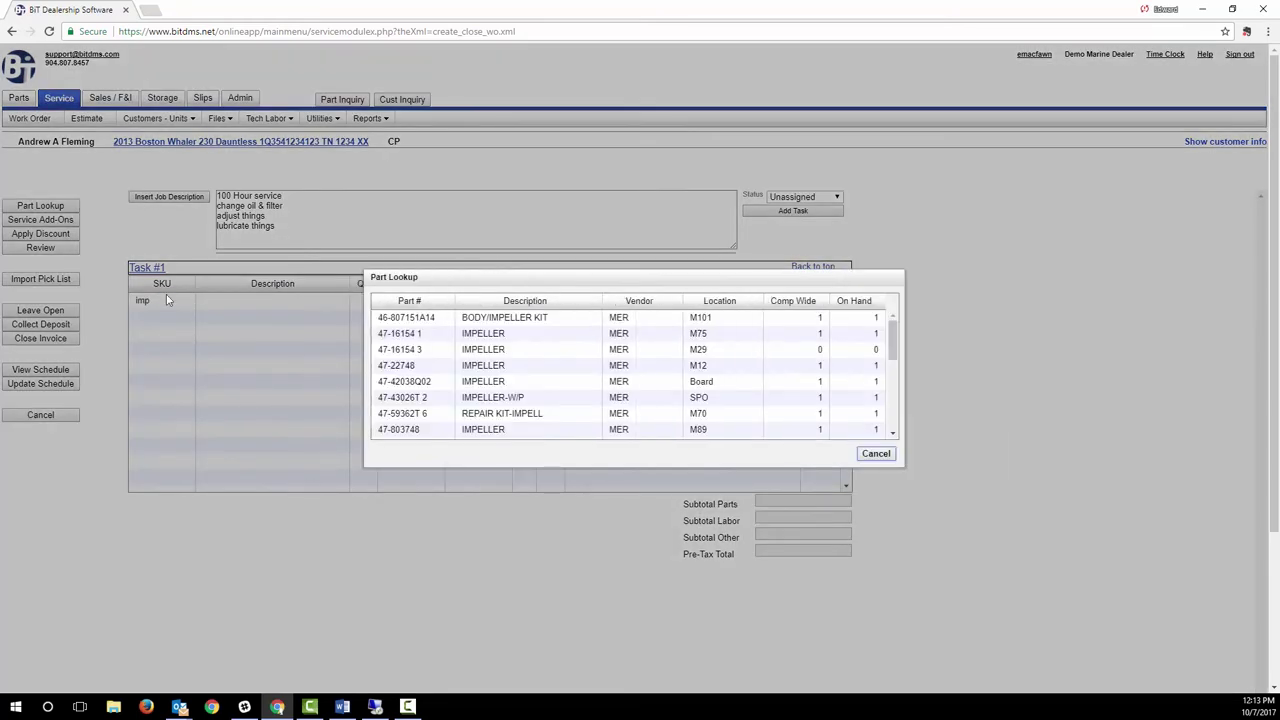
click(557, 333)
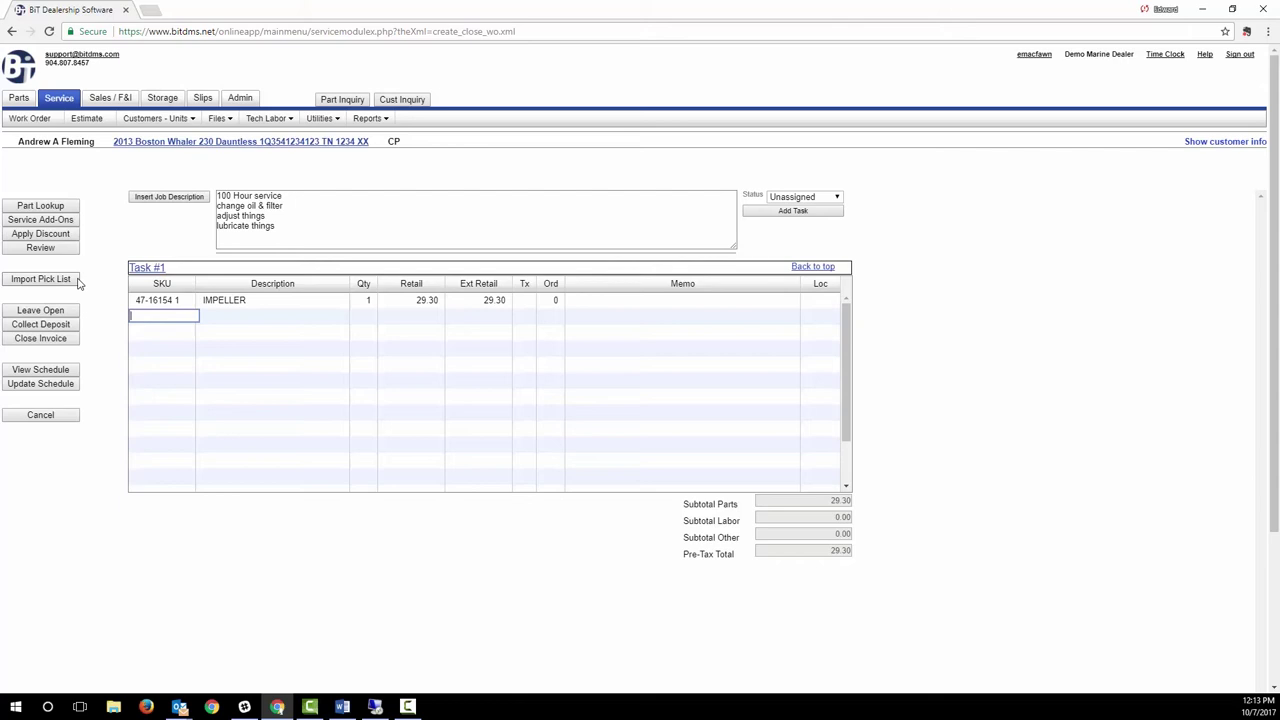
Add the OC oil change package with technician ED: oil filter, four quarts of oil, 1.5 labor hours
text(oc)
key(Return)
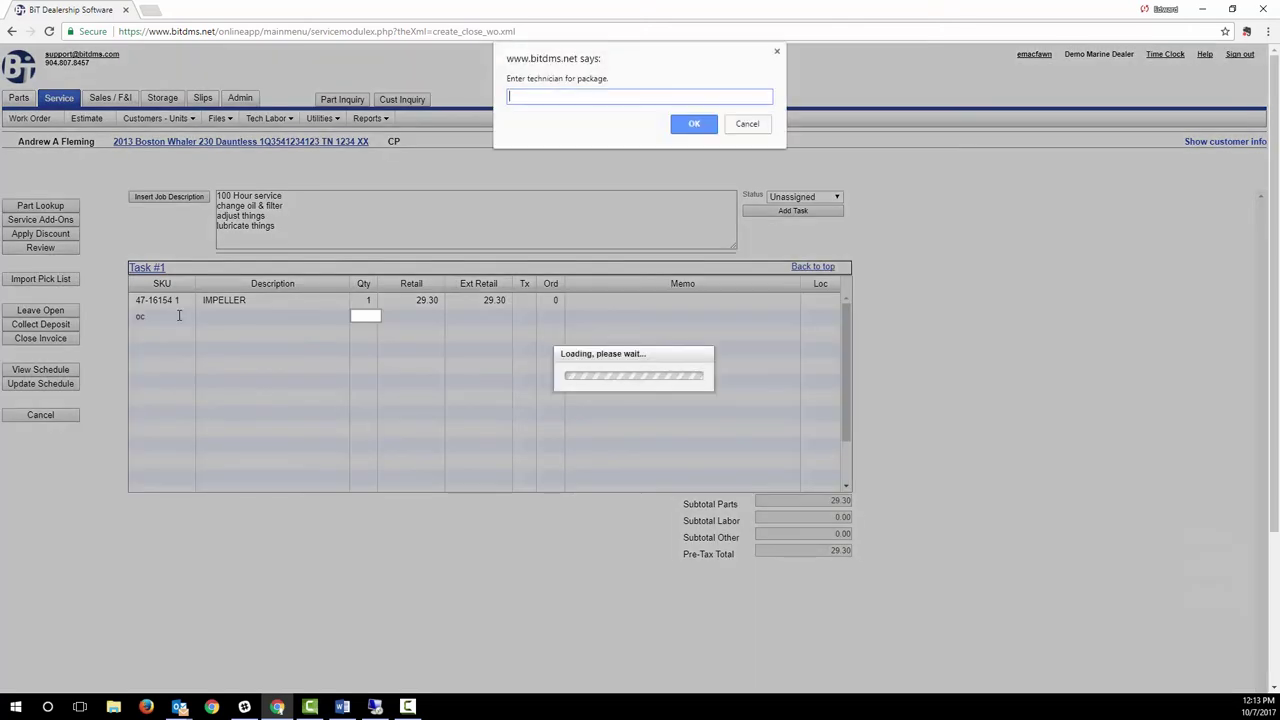
text(ed)
key(Return)
key(Return)
key(Return)
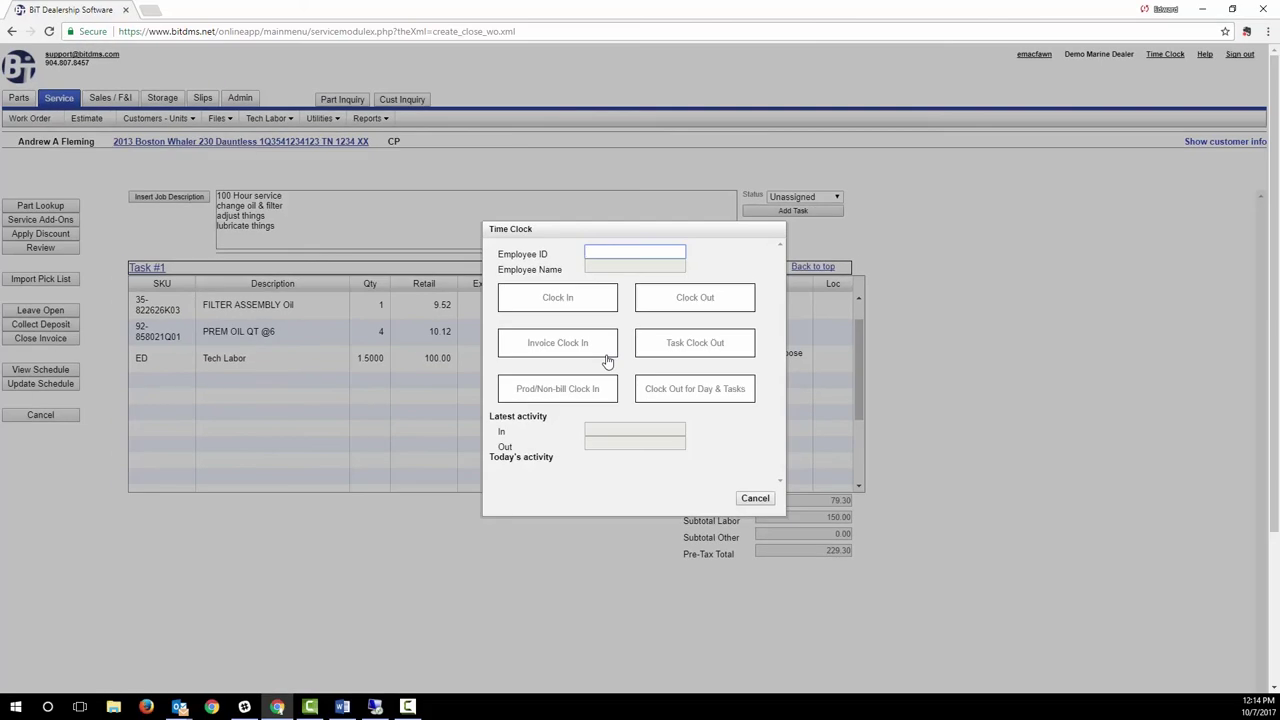
Add Task #2 to the work order with the job description 'install new GPS'
click(755, 498)
click(278, 118)
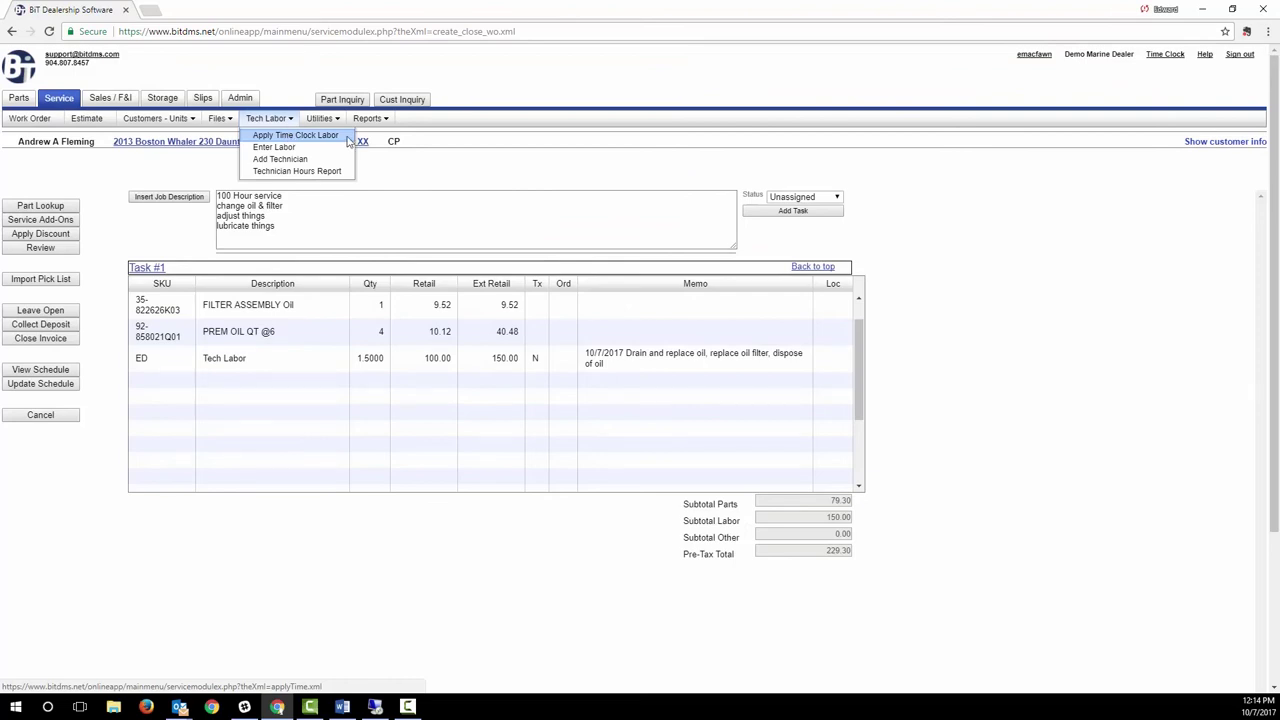
click(778, 211)
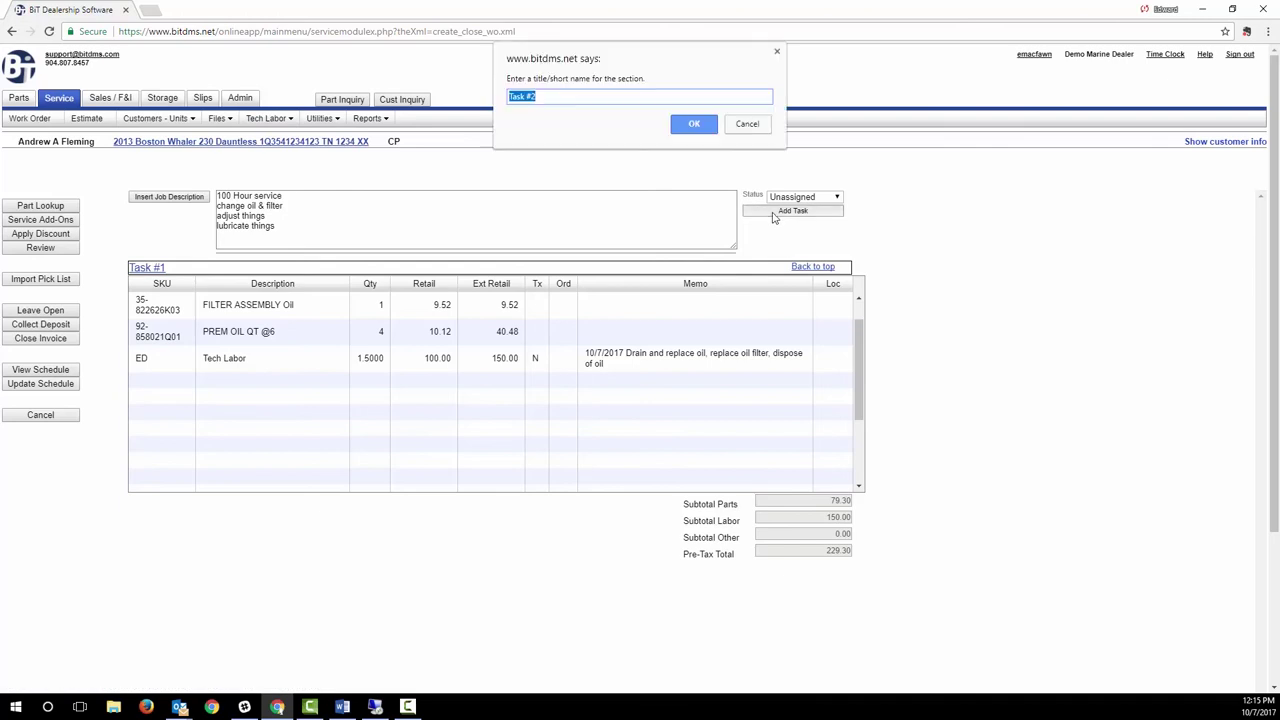
click(694, 120)
click(410, 224)
text(install new GPS)
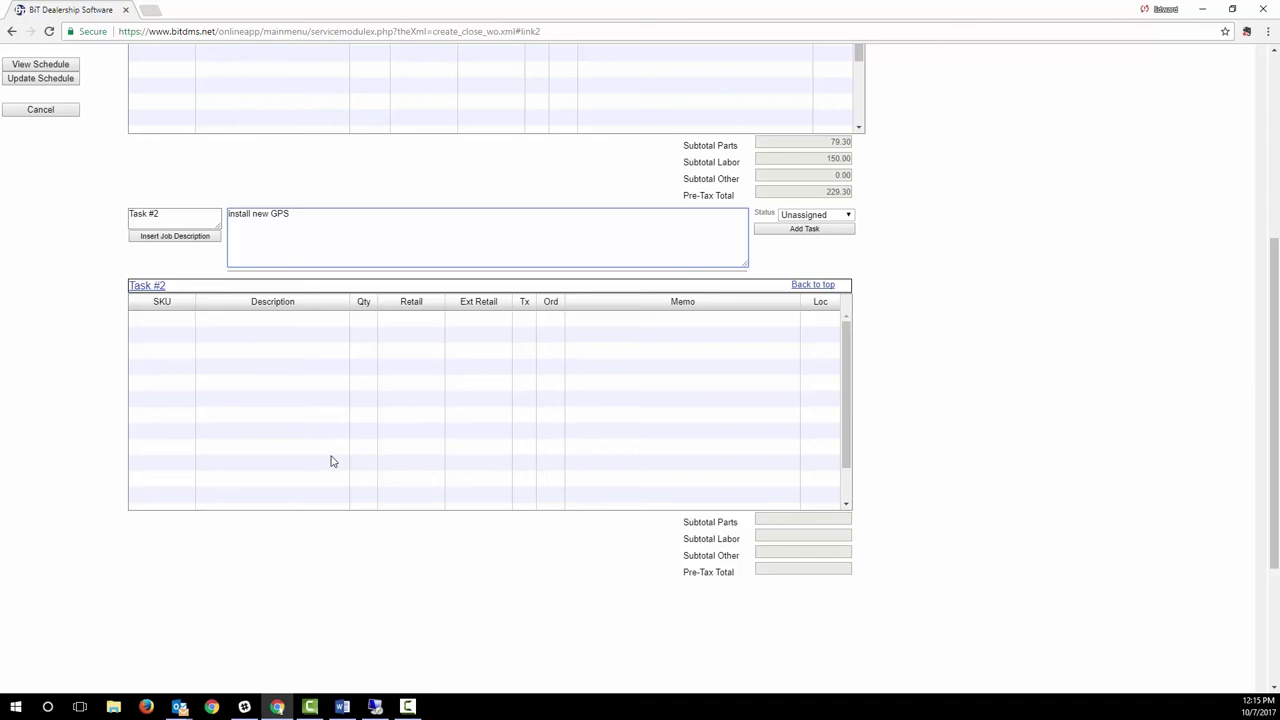
Add 1.5 hours of ED tech labor to Task #2, dated 10/07/2017, with memo 'cut hole'
click(168, 319)
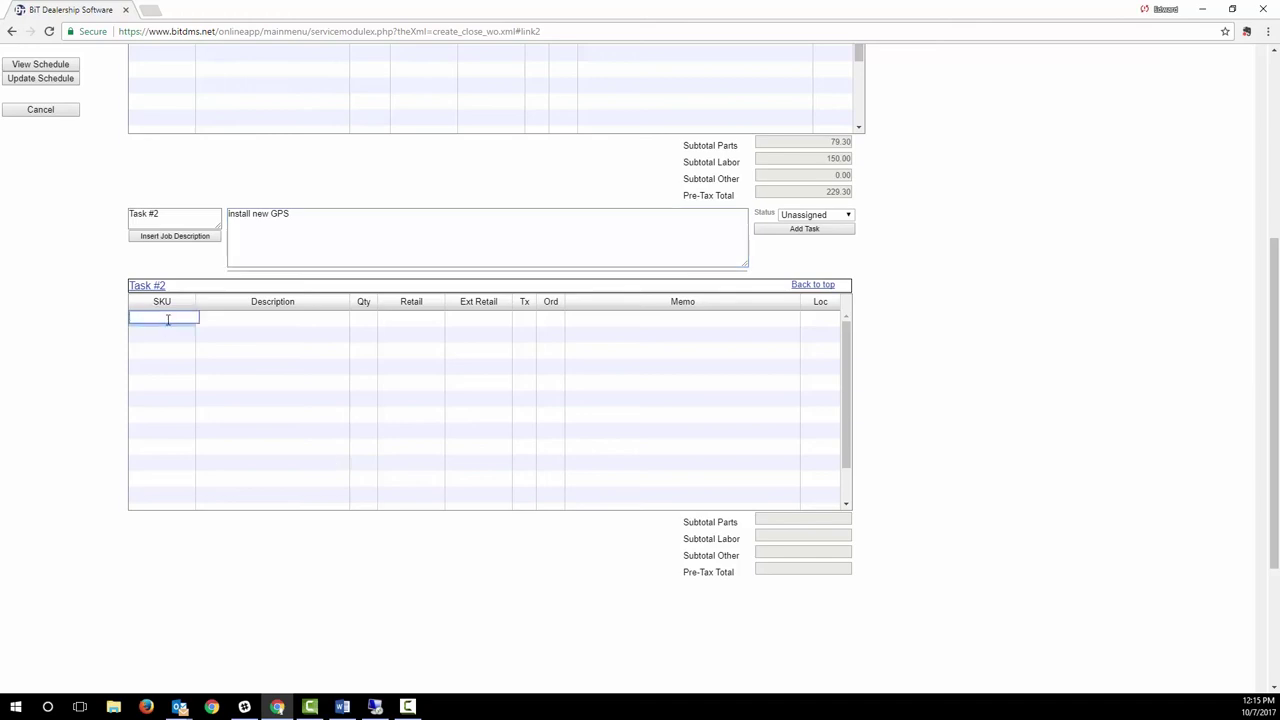
text(ED)
key(Tab)
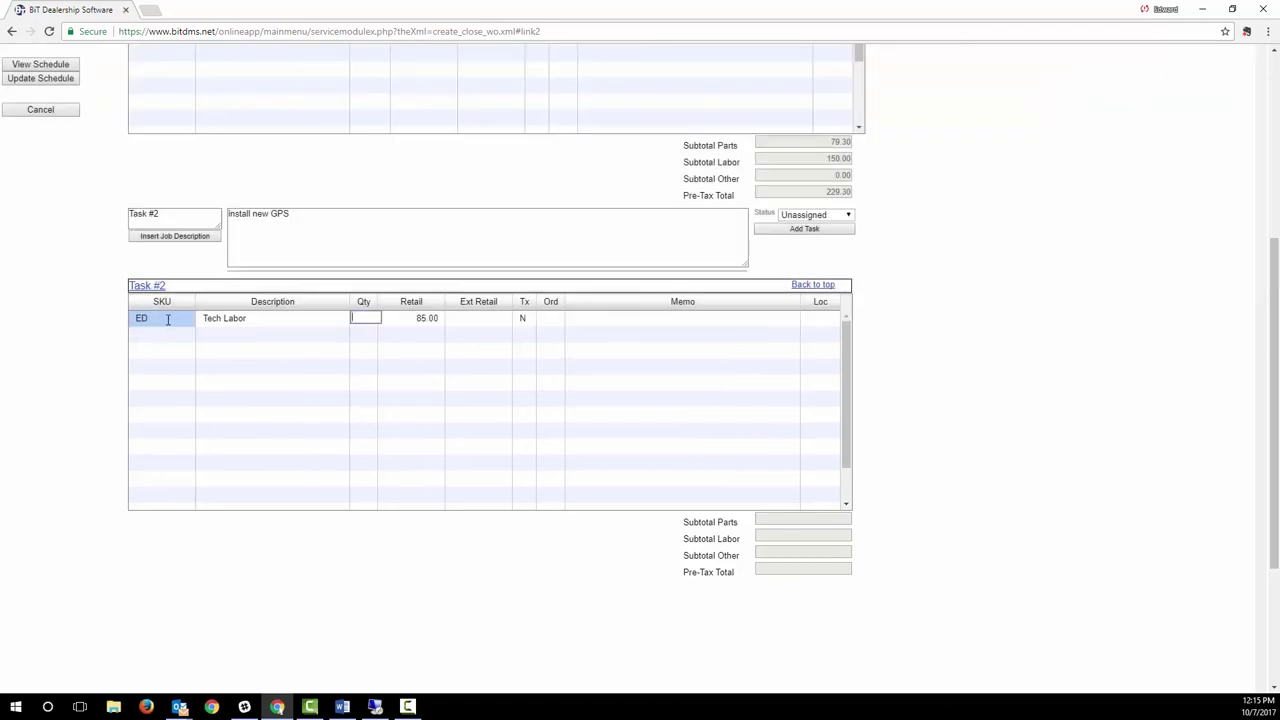
text(1.5)
key(Tab)
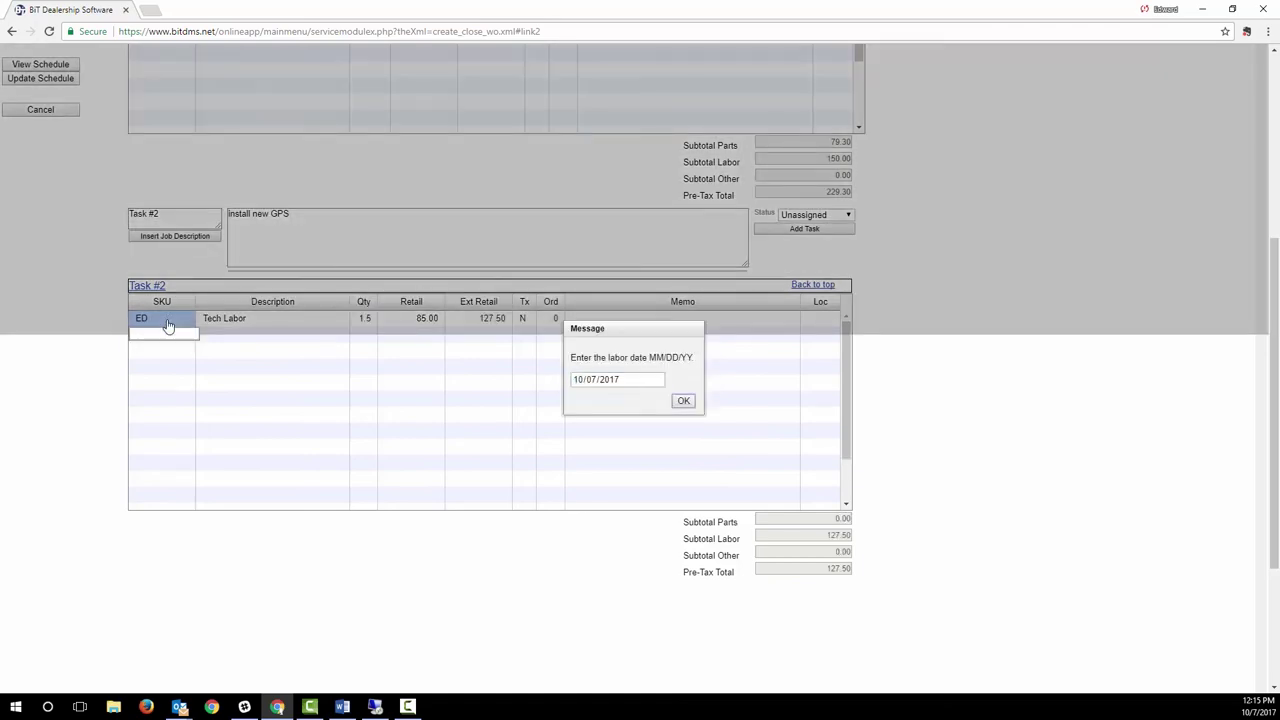
click(684, 401)
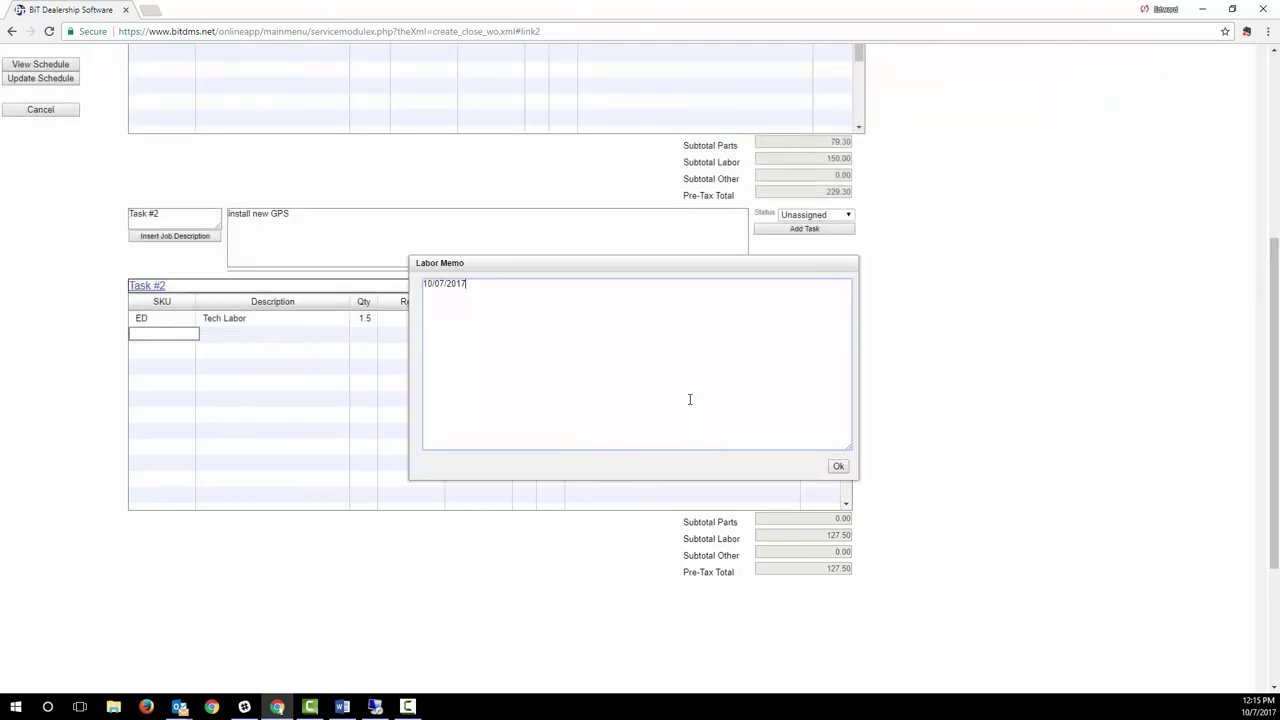
key(ctrl+a)
text(cut hole)
click(838, 466)
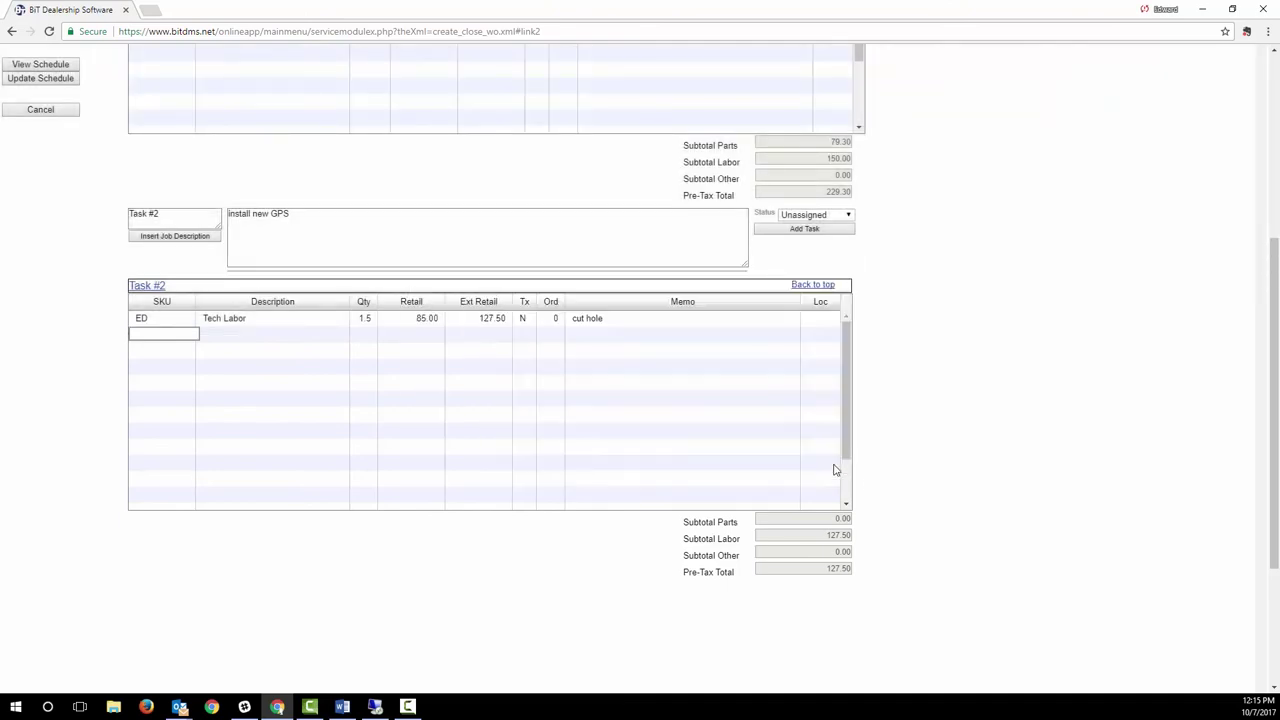
Add one 4GA BLK TINNED WIRE 50FT to Task #2, ignoring the zero-stock warning
click(158, 333)
text(wire)
key(Return)
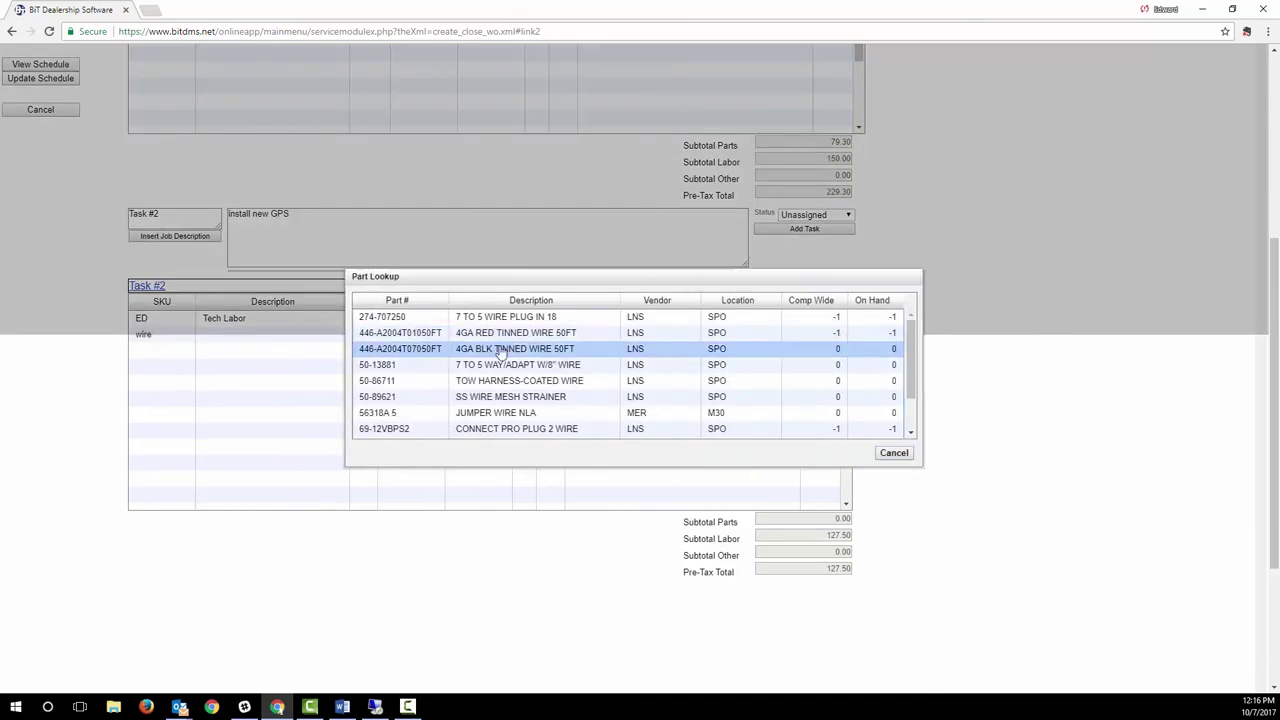
double_click(499, 350)
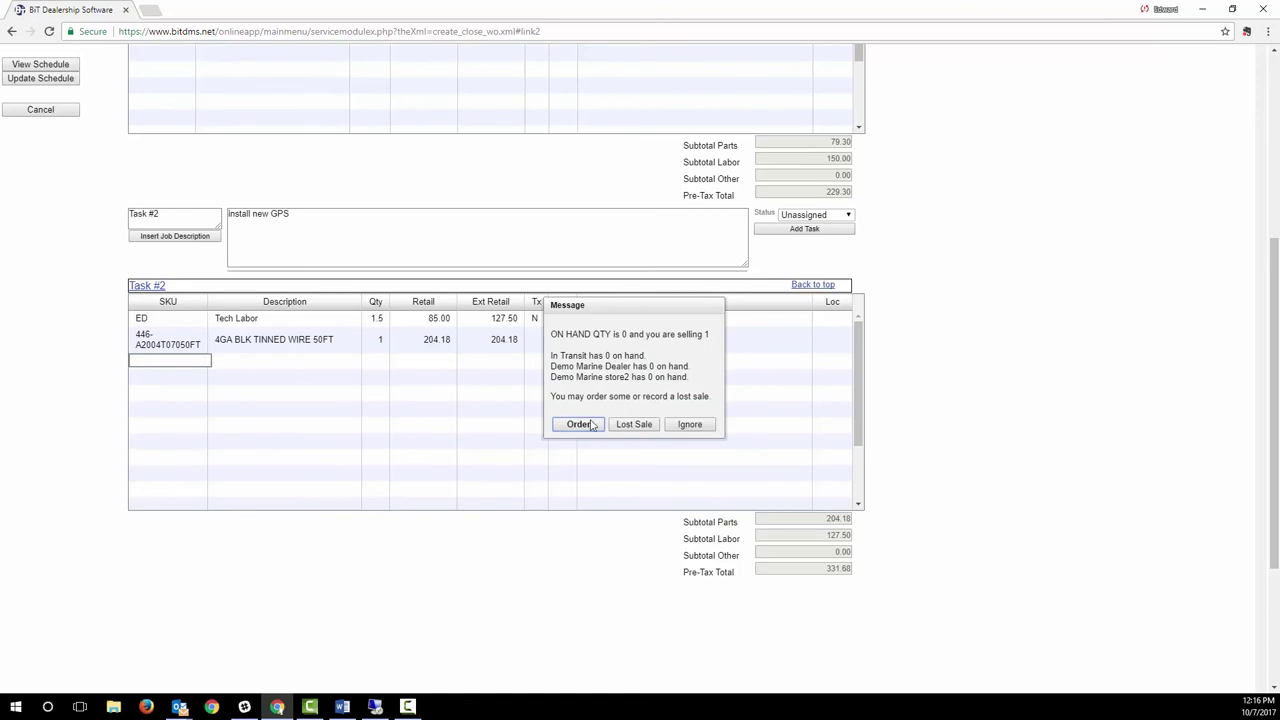
click(695, 427)
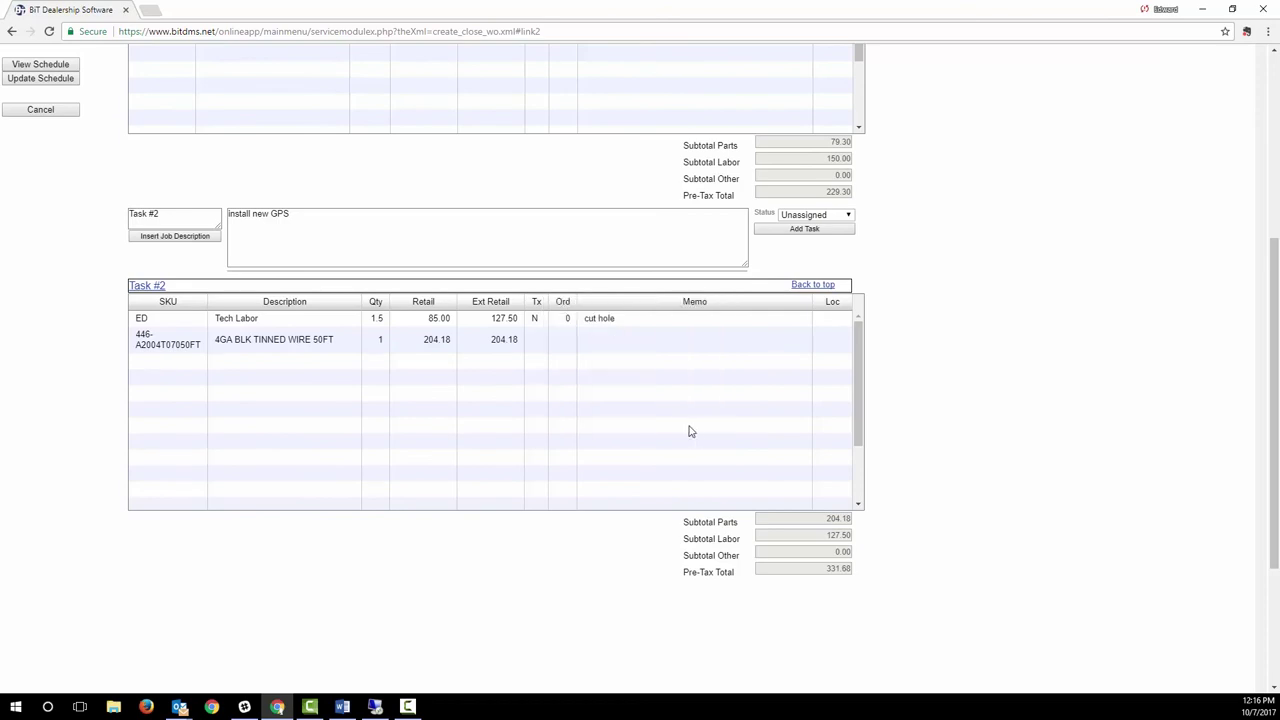
scroll(40, 212, up, 4)
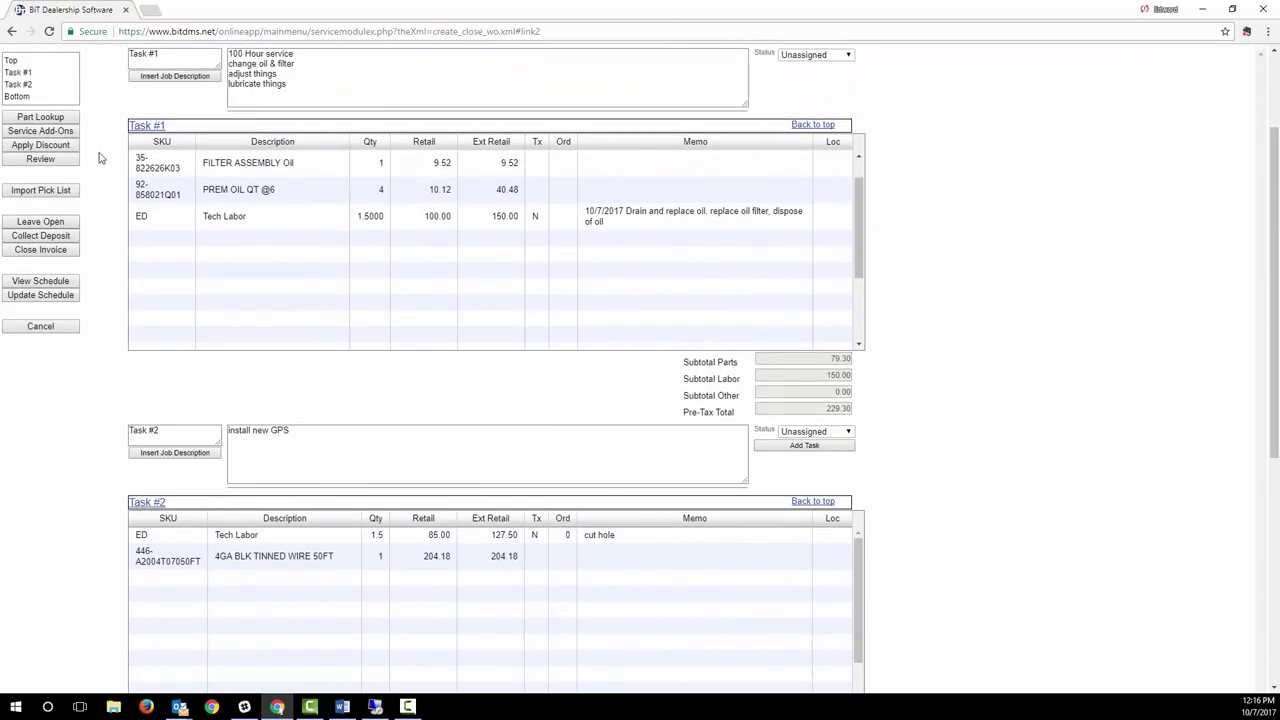
click(72, 192)
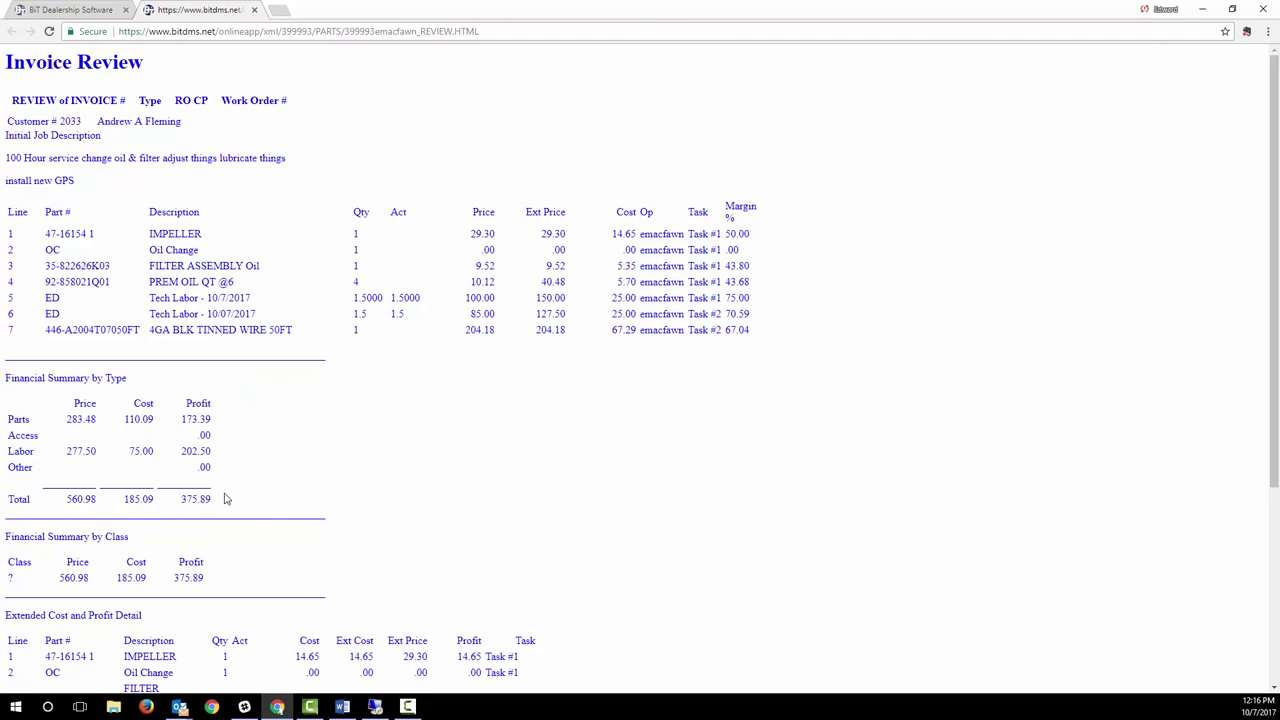
scroll(223, 497, down, 3)
scroll(252, 523, down, 2)
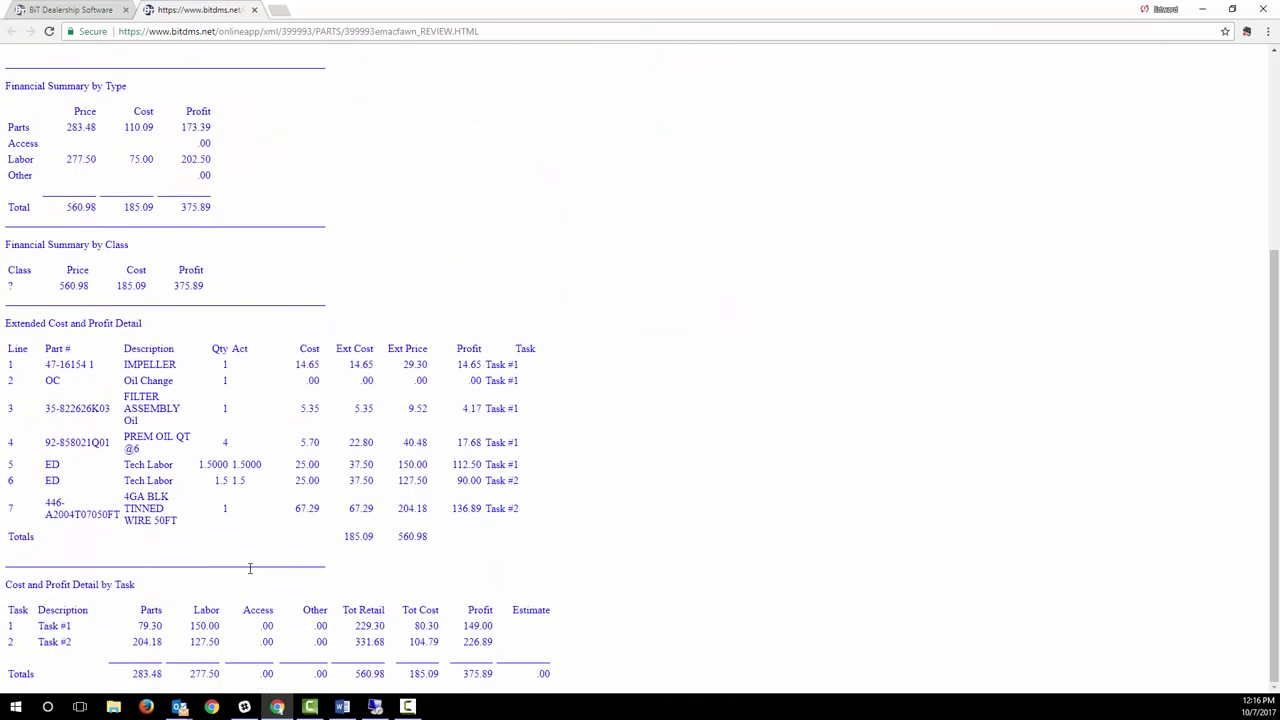
scroll(88, 653, up, 10)
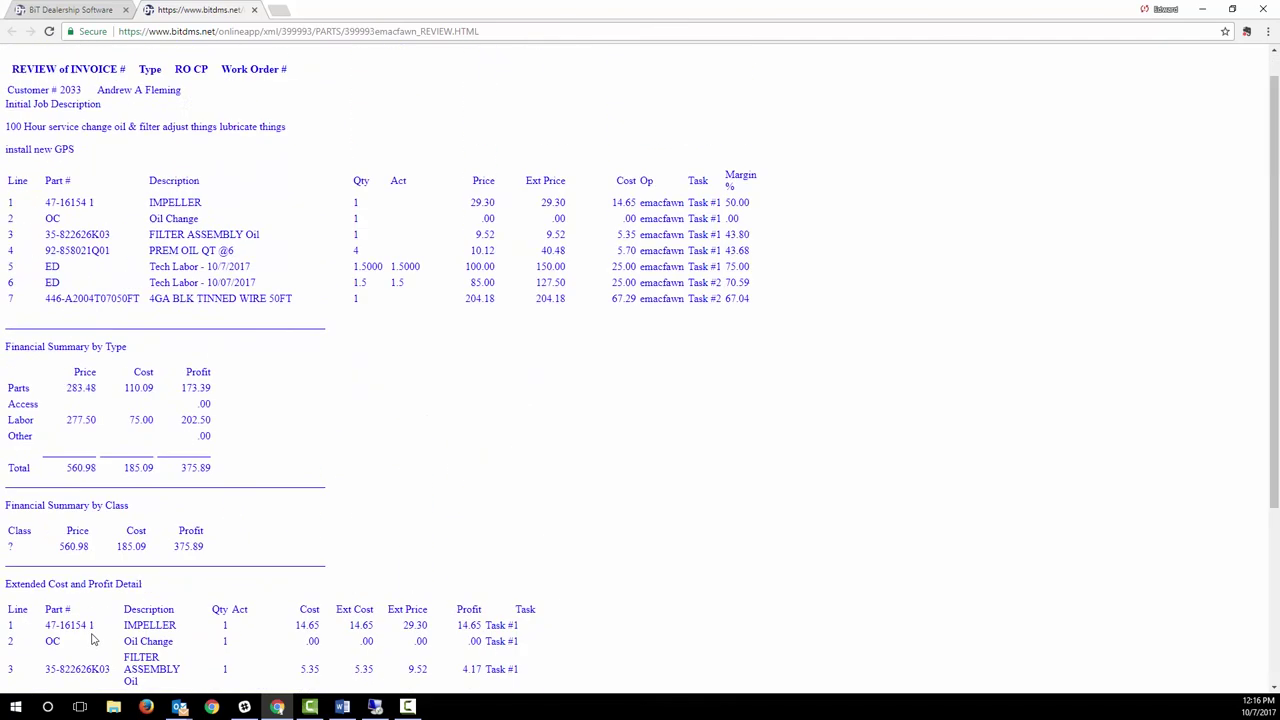
click(254, 10)
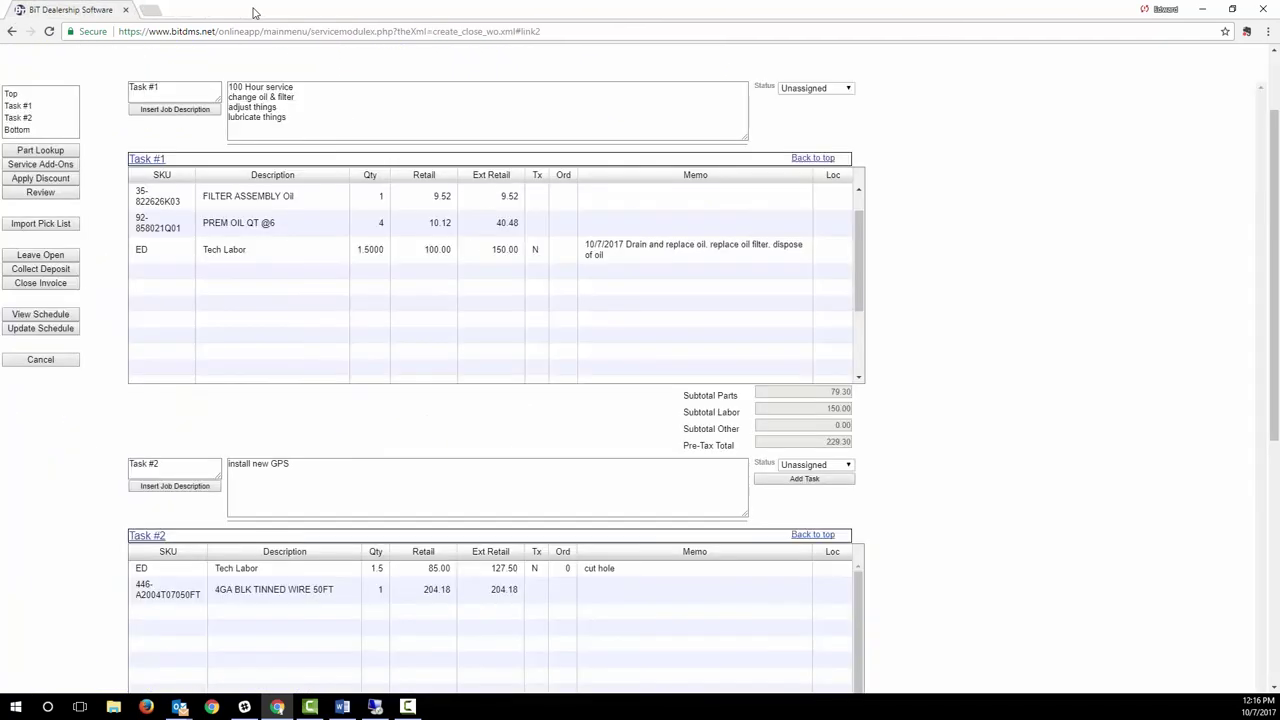
Leave the order open as Waiting for Parts, noting 'We are still on track for fixing your boat by Friday'
click(66, 256)
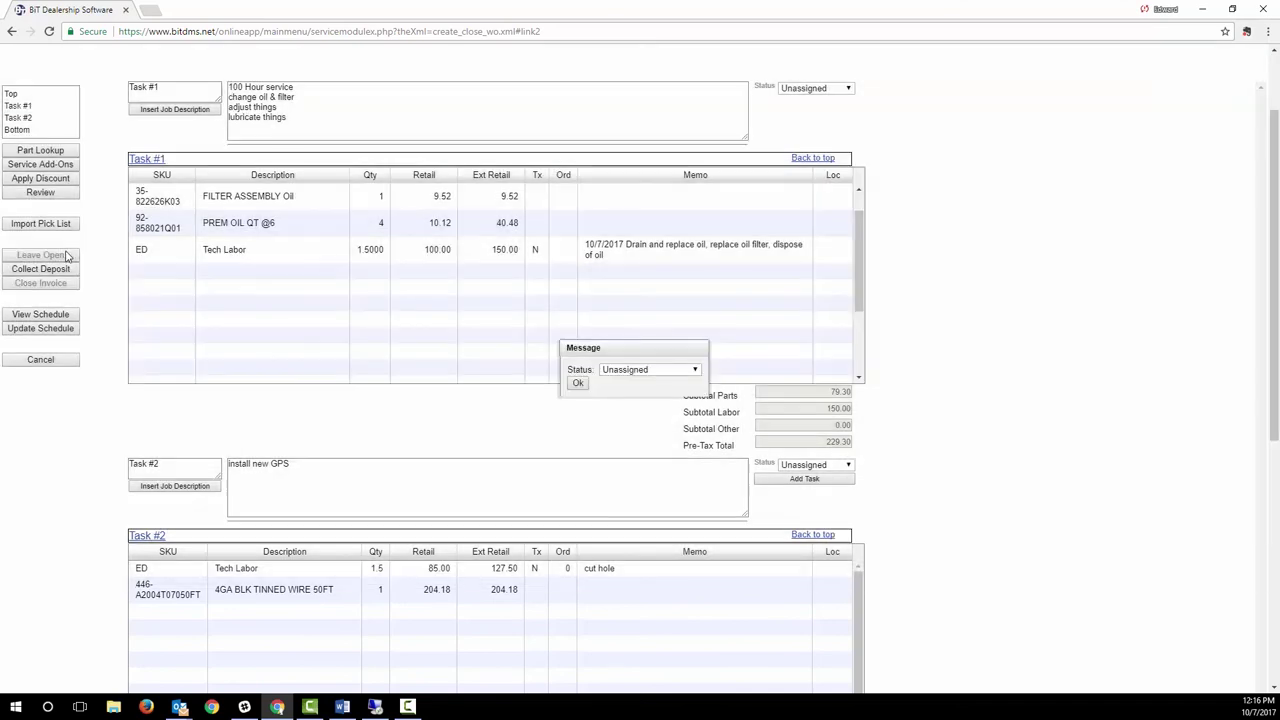
click(647, 373)
click(648, 408)
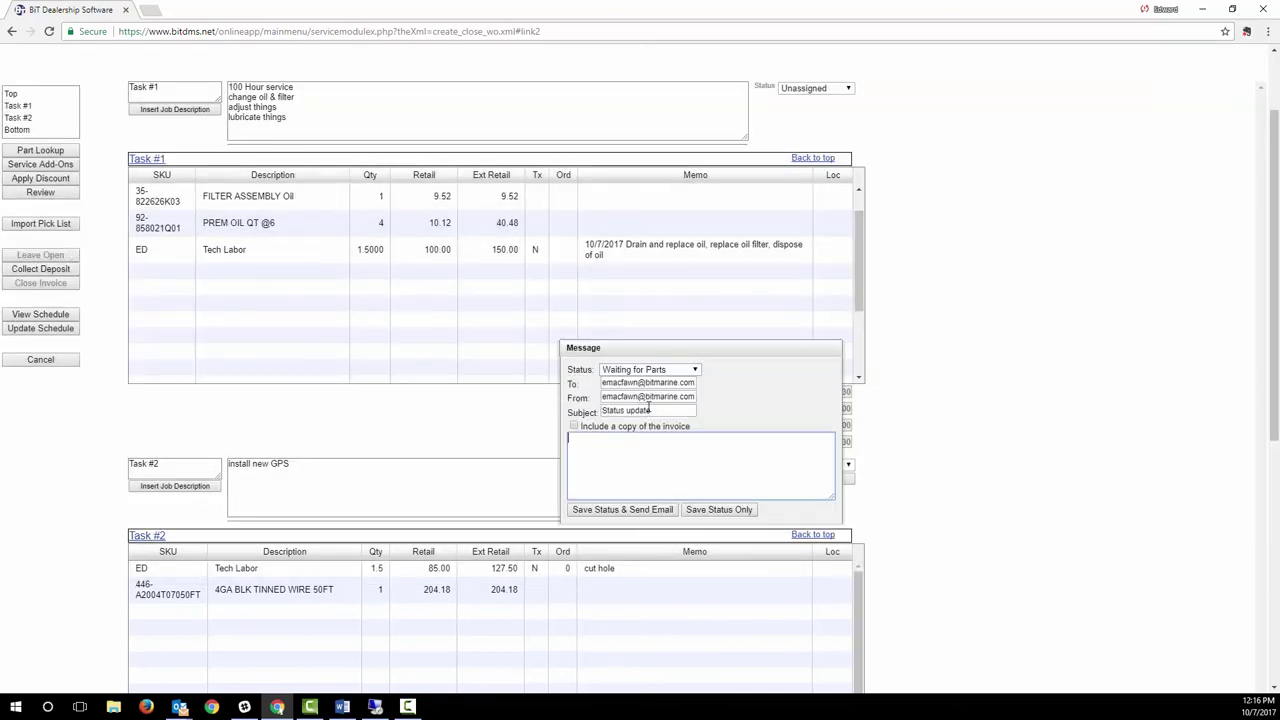
text(We are still on track for fixing your boat by Friday)
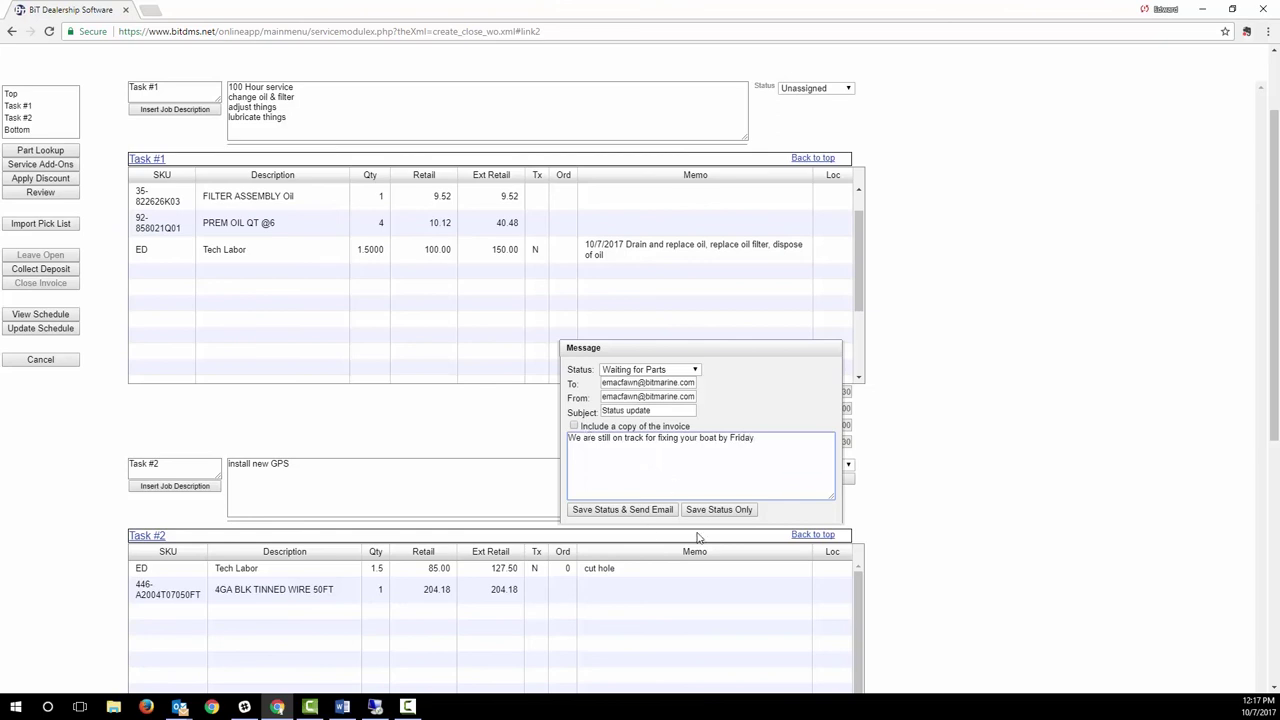
click(719, 510)
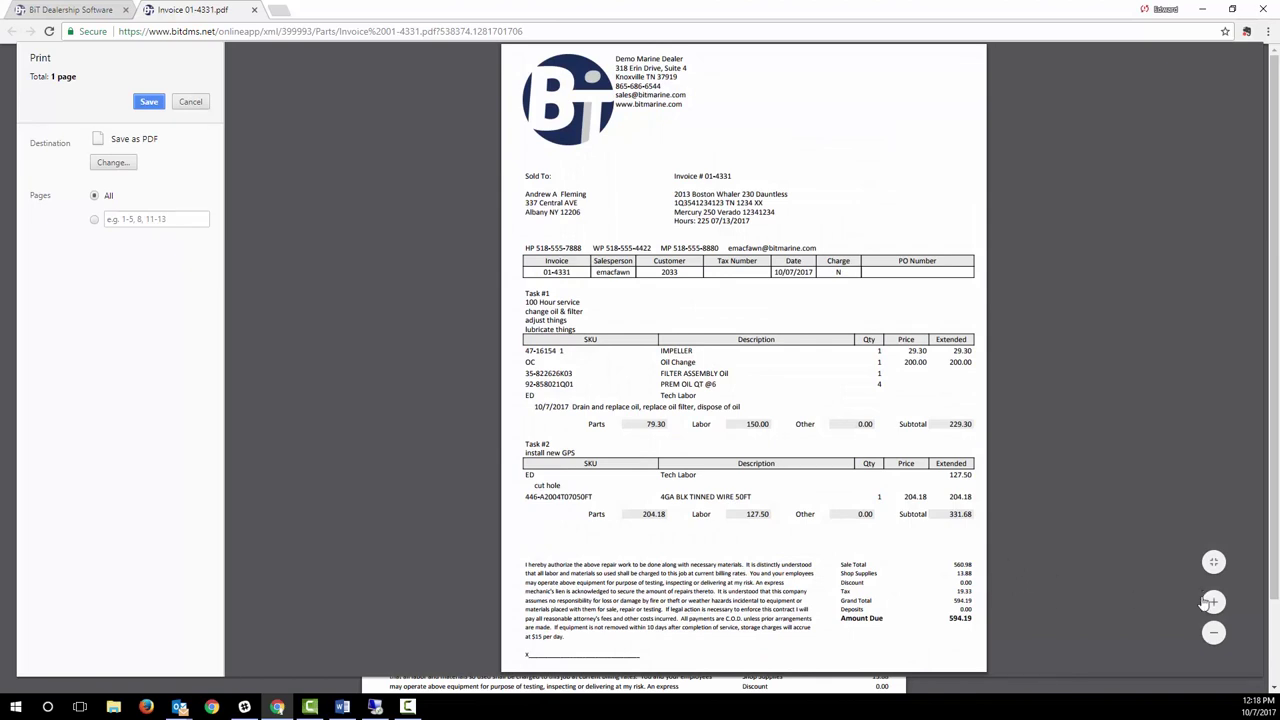
Skip printing invoice 01-4331, close its PDF, and bring up Tech Labor on the blank work order
click(194, 103)
click(254, 10)
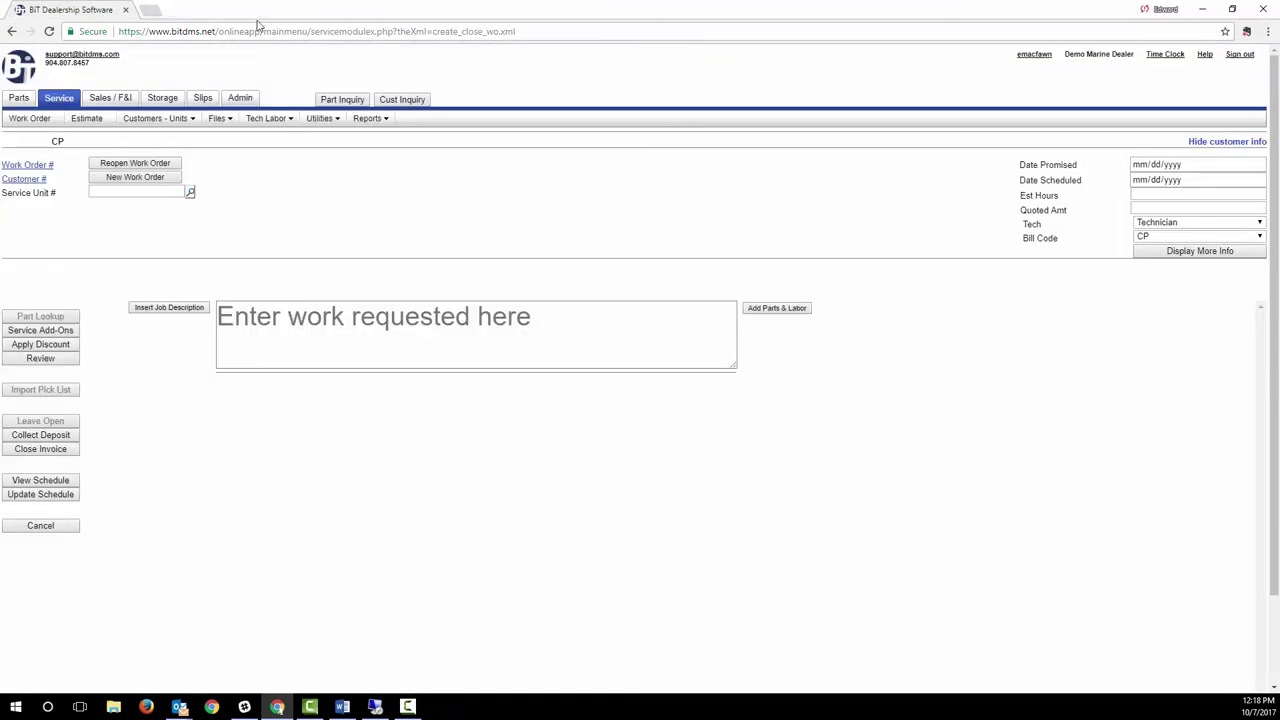
click(287, 122)
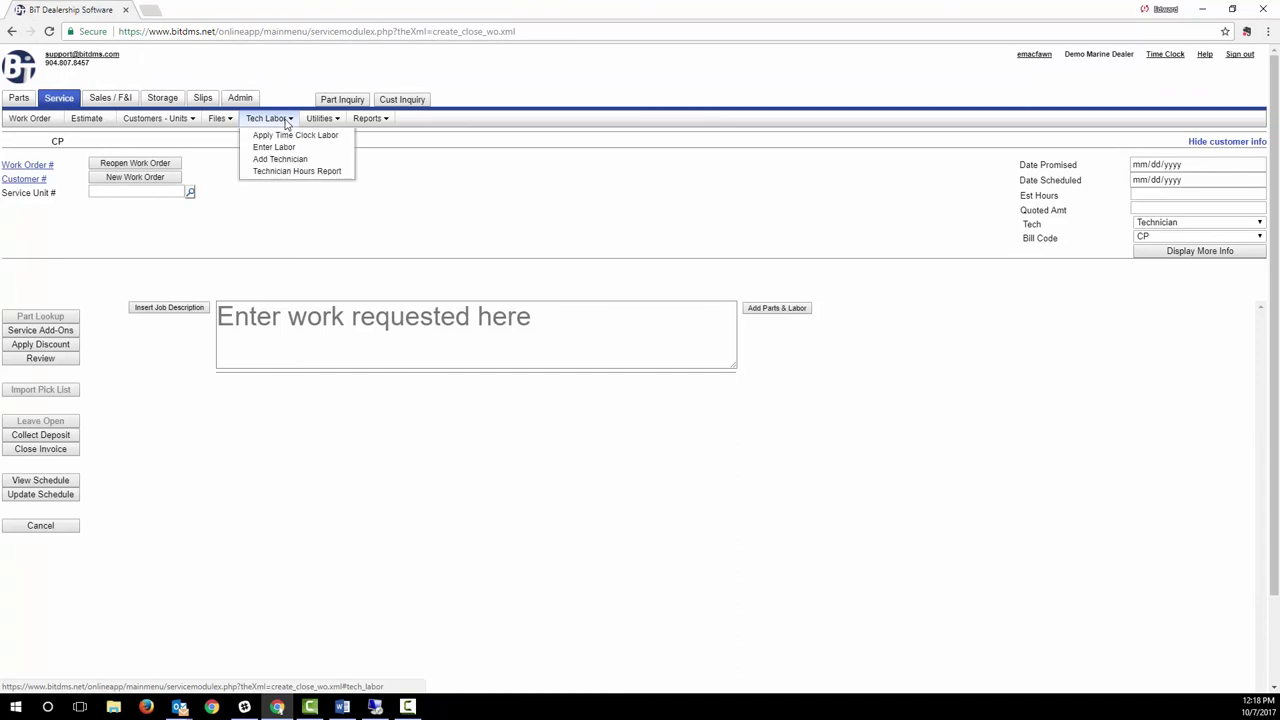